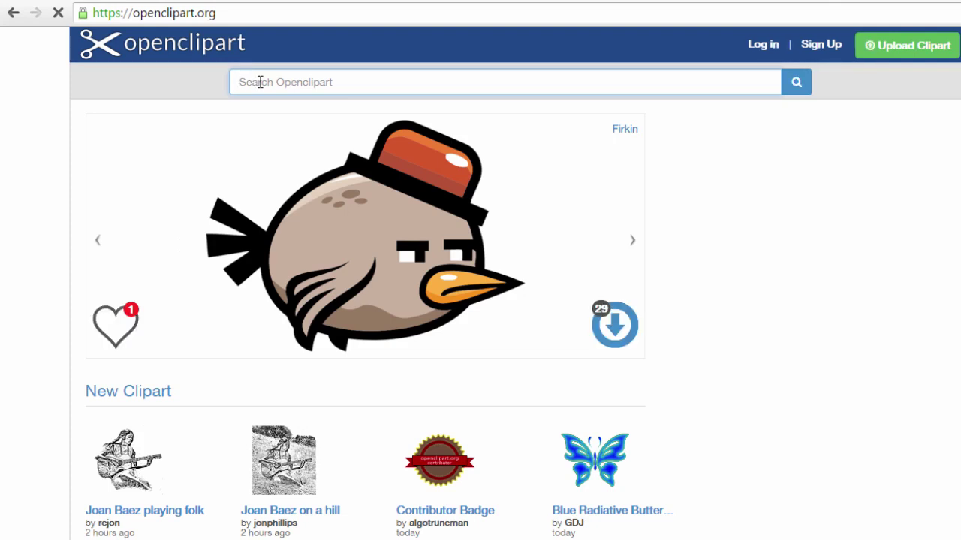
# Search Openclipart for "tea" and open the "tea sign" clipart in a new tab.
pyautogui.write('tea')
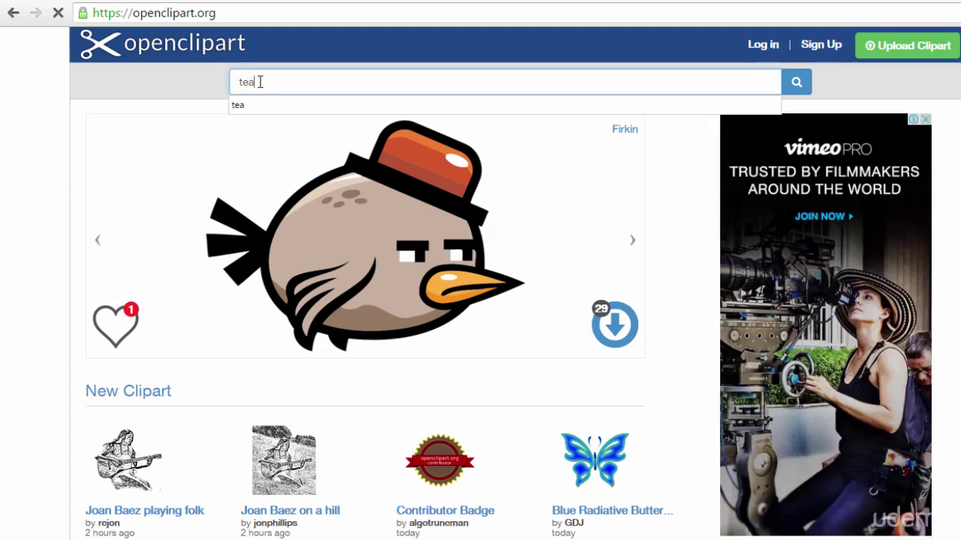
pyautogui.press('Return')
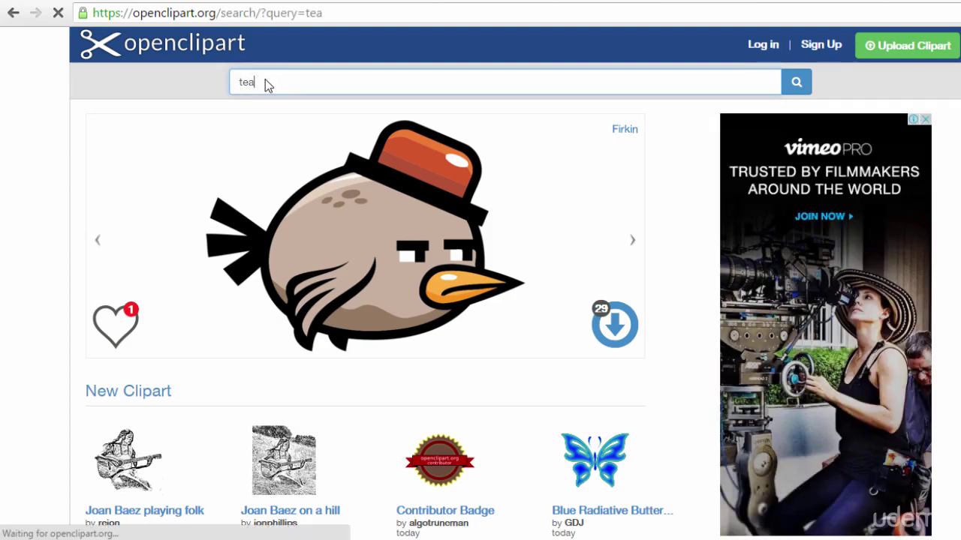
pyautogui.scroll(-3, 428, 249)
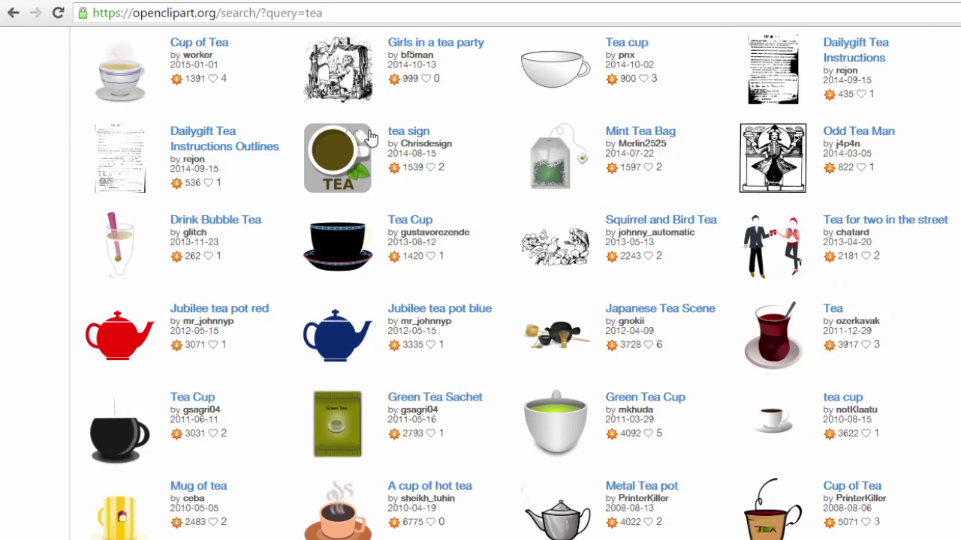
pyautogui.rightClick(408, 138)
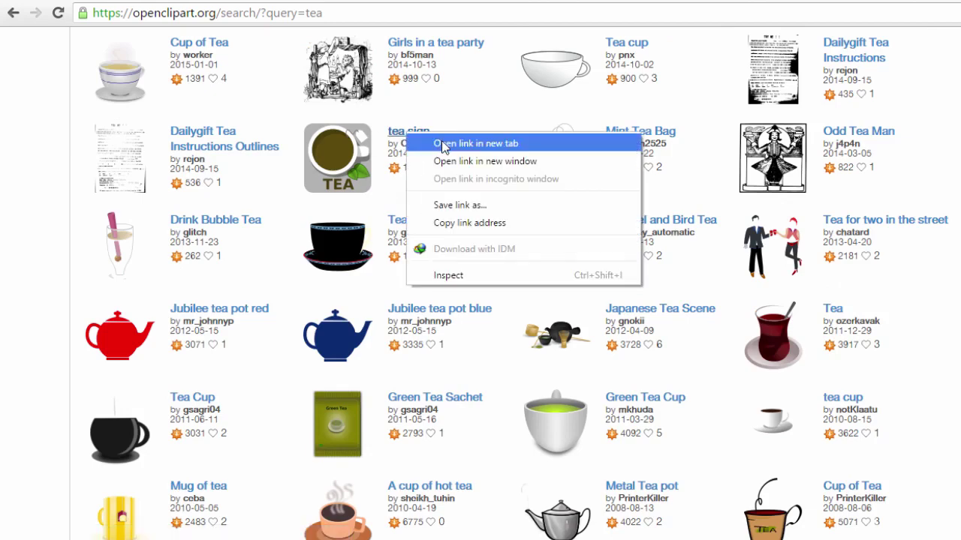
pyautogui.click(444, 143)
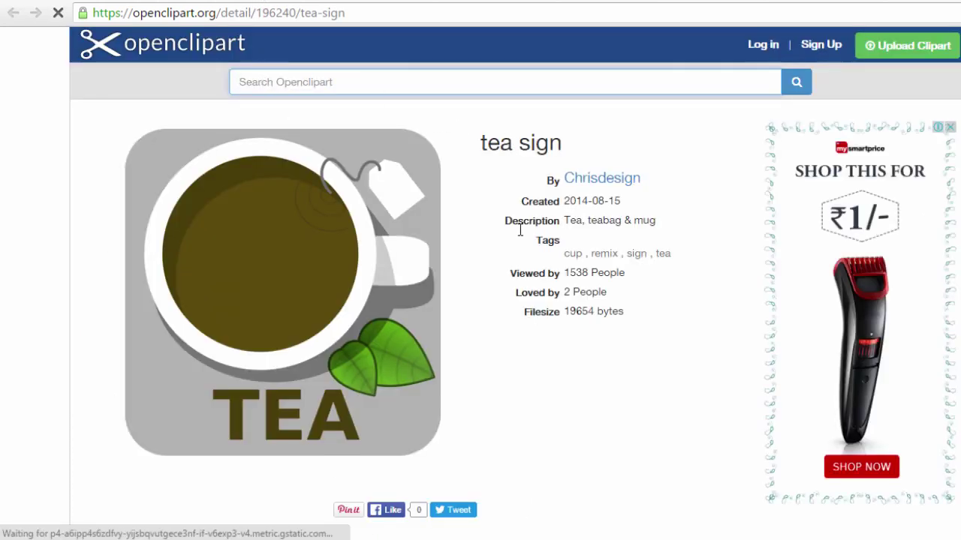
# Download the tea sign clipart in the Microsoft Office, LibreOffice (WMF) format.
pyautogui.scroll(-2, 492, 236)
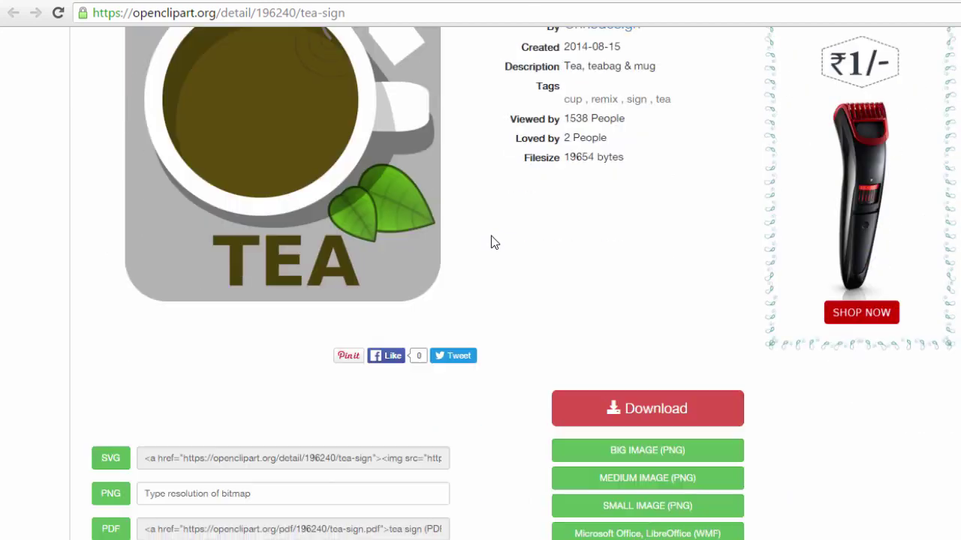
pyautogui.scroll(-1, 492, 241)
pyautogui.scroll(-1, 525, 315)
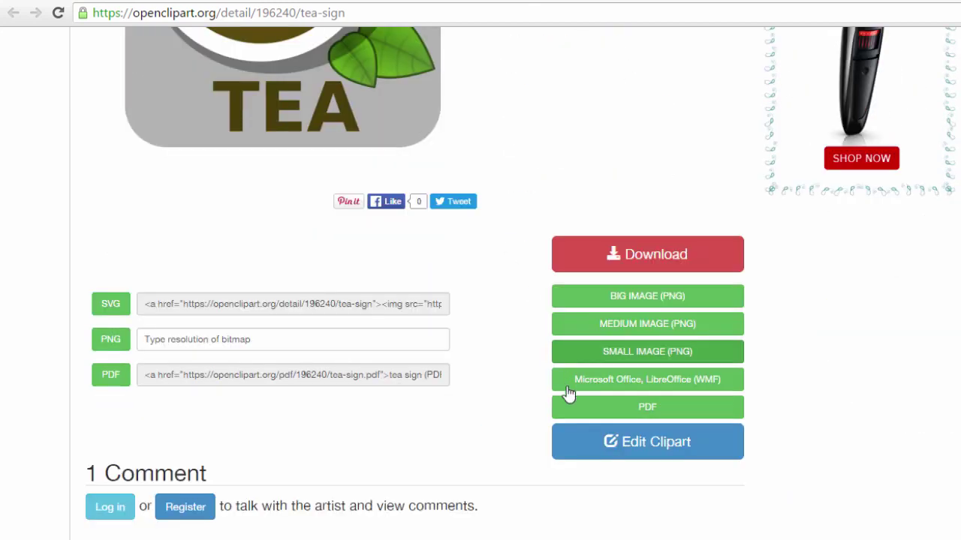
pyautogui.click(692, 387)
pyautogui.click(396, 324)
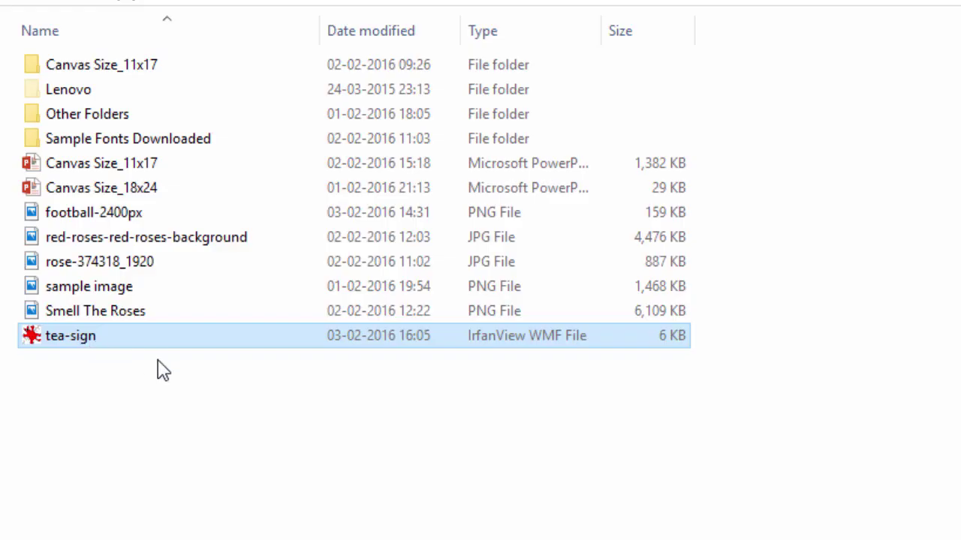
# Copy the downloaded tea-sign WMF file and paste it onto blank slide 4 in PowerPoint.
pyautogui.rightClick(100, 337)
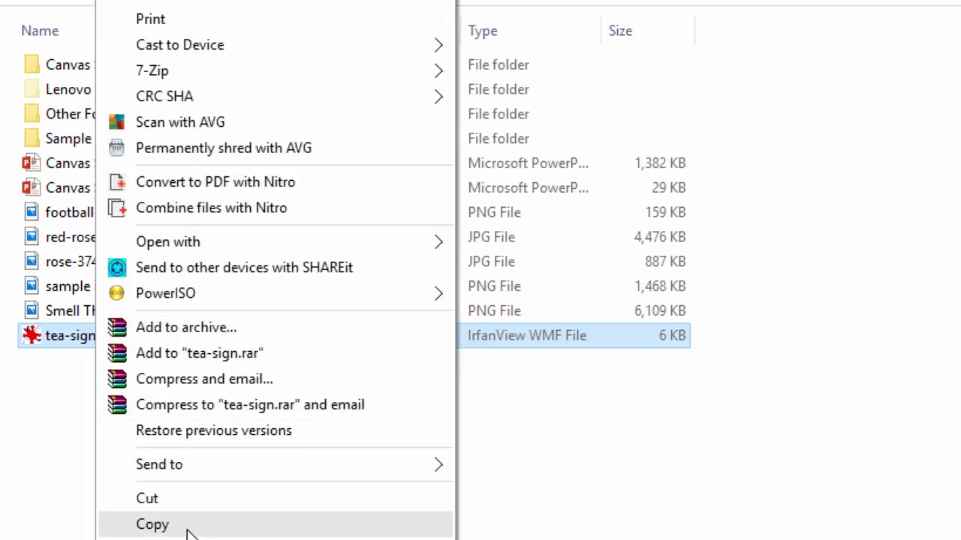
pyautogui.click(173, 527)
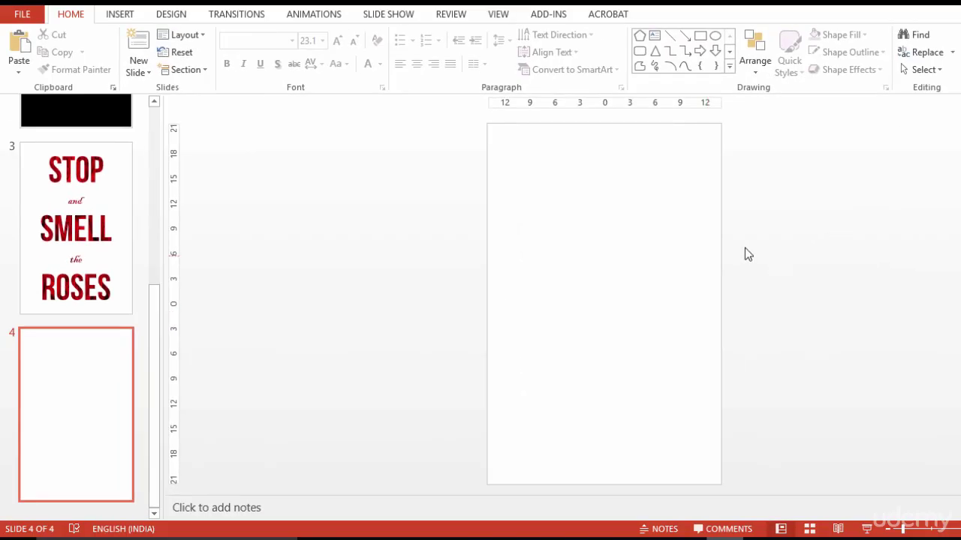
pyautogui.rightClick(569, 268)
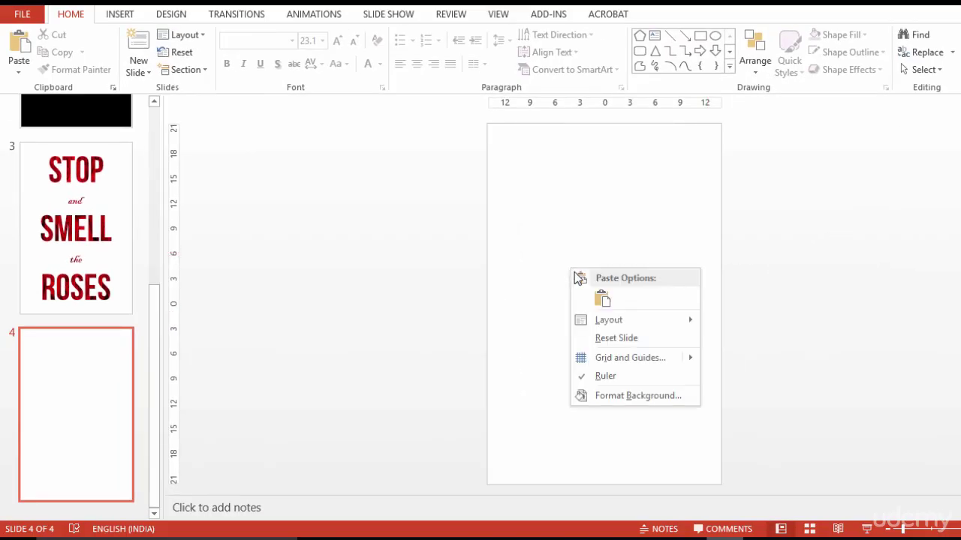
pyautogui.click(605, 298)
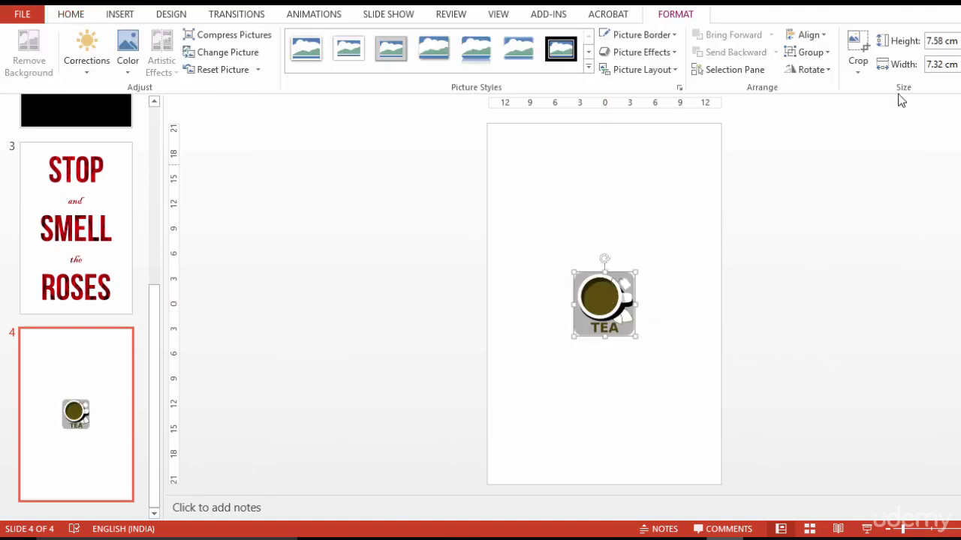
# Set the tea picture's height to 20 cm and move it to about the middle of the slide.
pyautogui.click(944, 40)
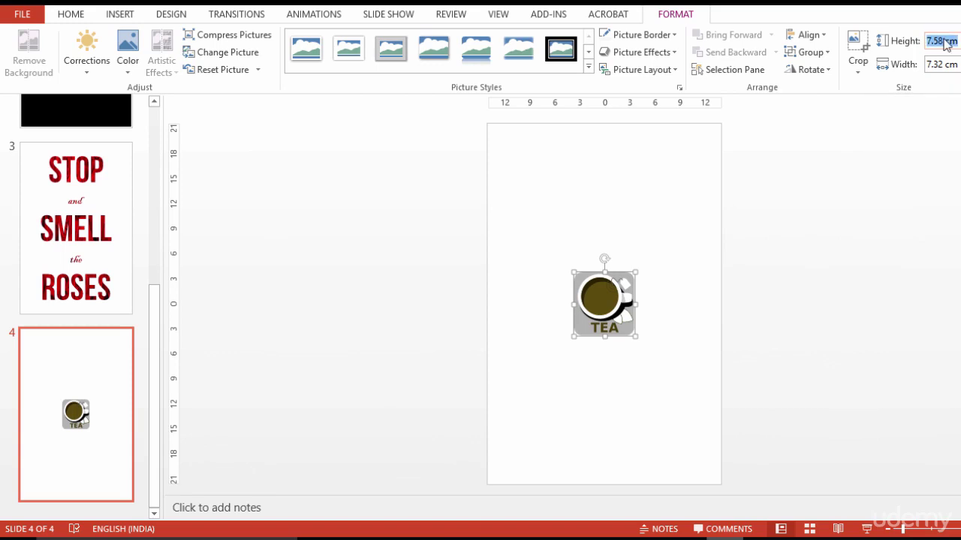
pyautogui.write('20')
pyautogui.press('Return')
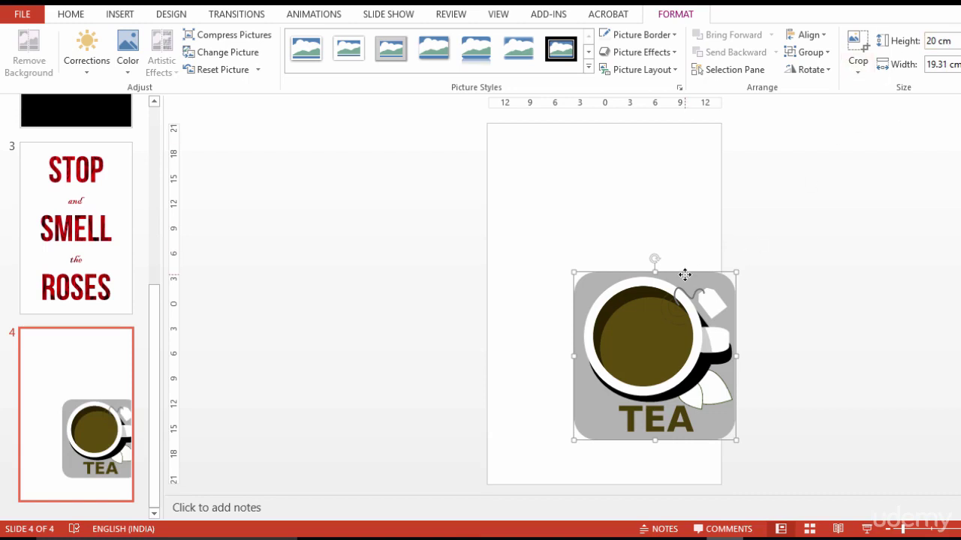
pyautogui.moveTo(685, 275); pyautogui.dragTo(638, 243)
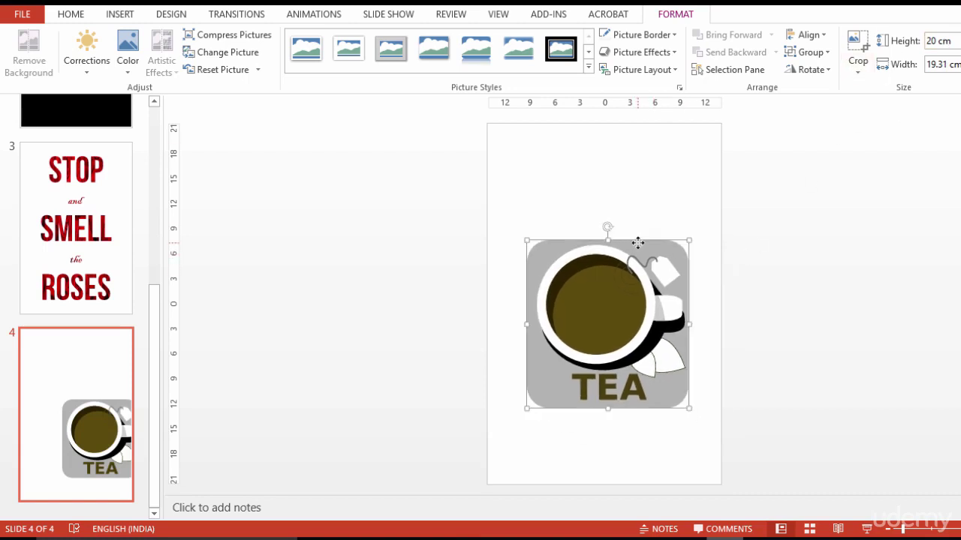
# Ungroup the tea picture, converting it to a Microsoft Office drawing object.
pyautogui.rightClick(638, 245)
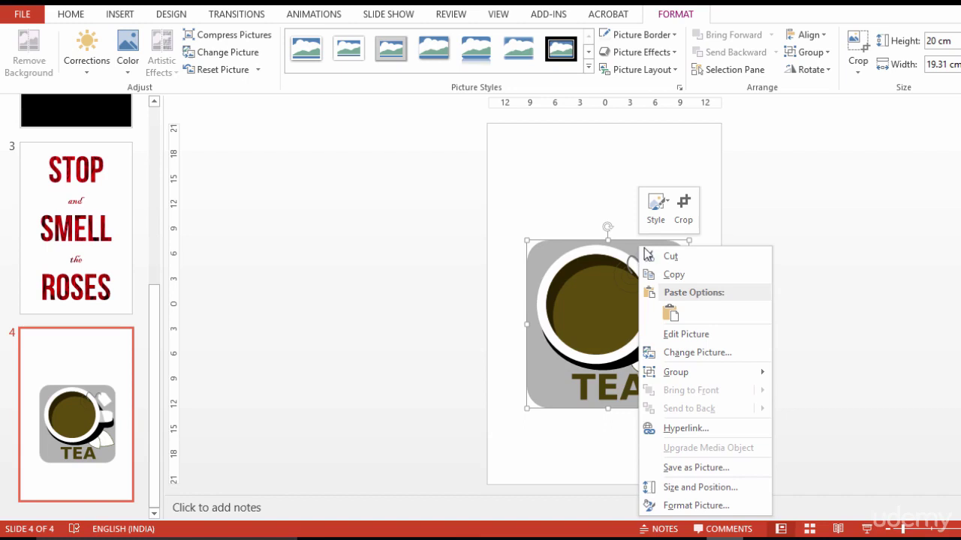
pyautogui.moveTo(689, 376)
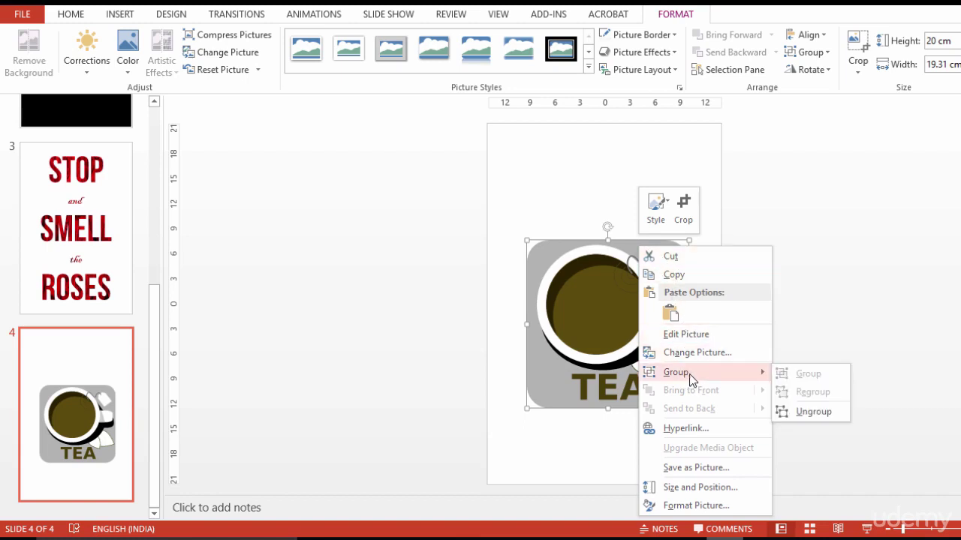
pyautogui.click(809, 412)
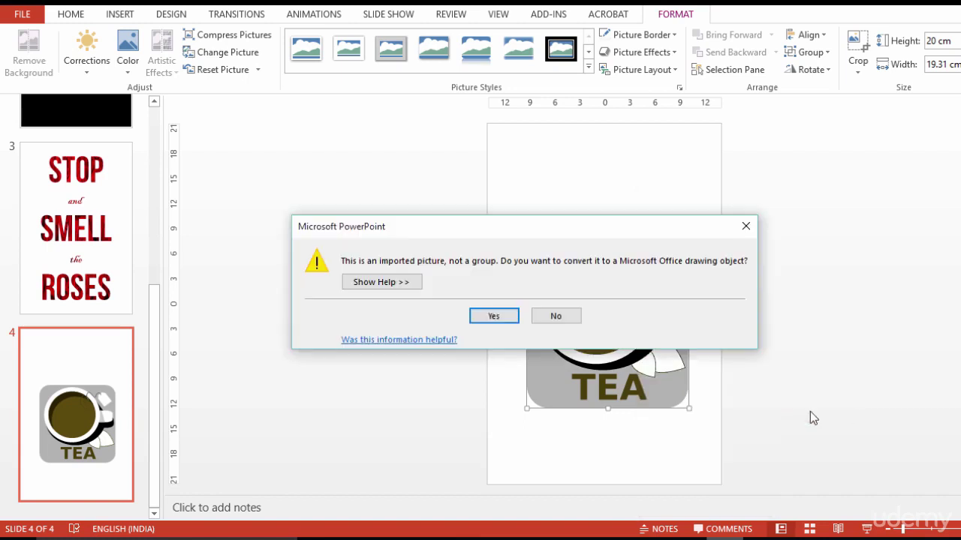
pyautogui.click(493, 319)
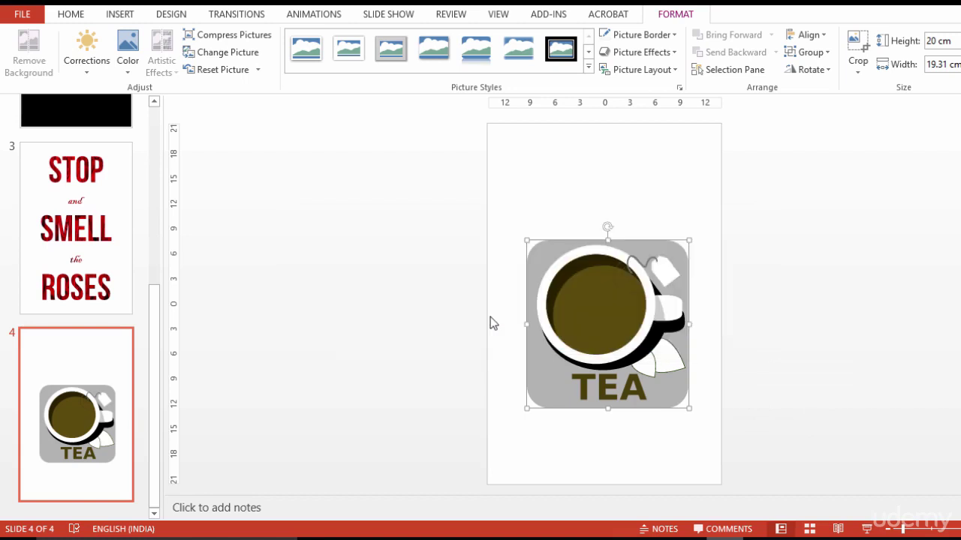
# Pull the grey rounded background square out of the tea drawing and delete it.
pyautogui.click(672, 250)
pyautogui.moveTo(672, 247); pyautogui.dragTo(878, 228)
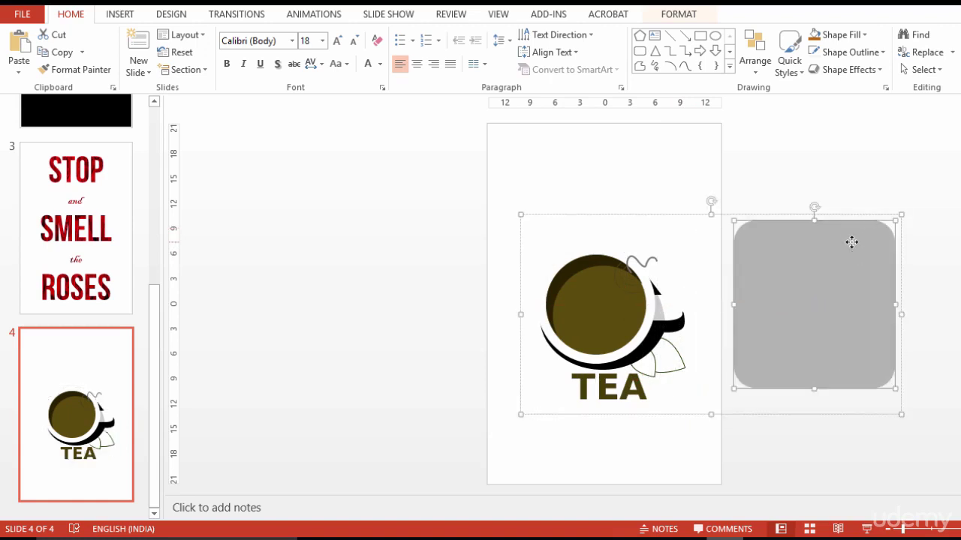
pyautogui.rightClick(852, 242)
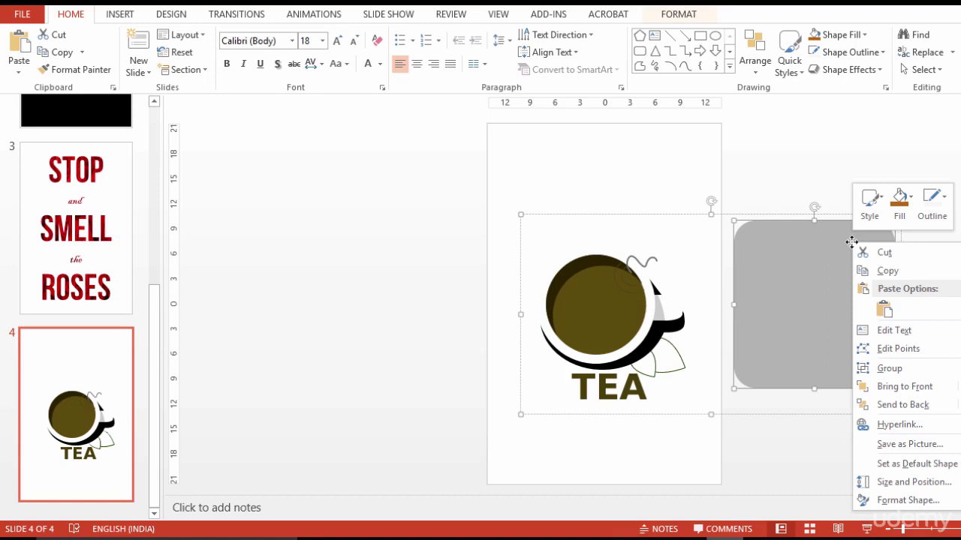
pyautogui.click(836, 296)
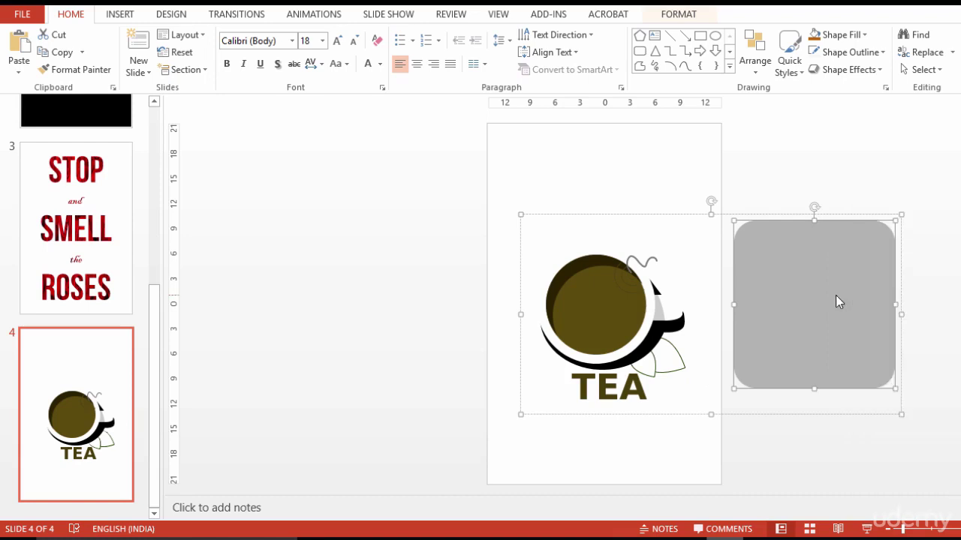
pyautogui.press('Delete')
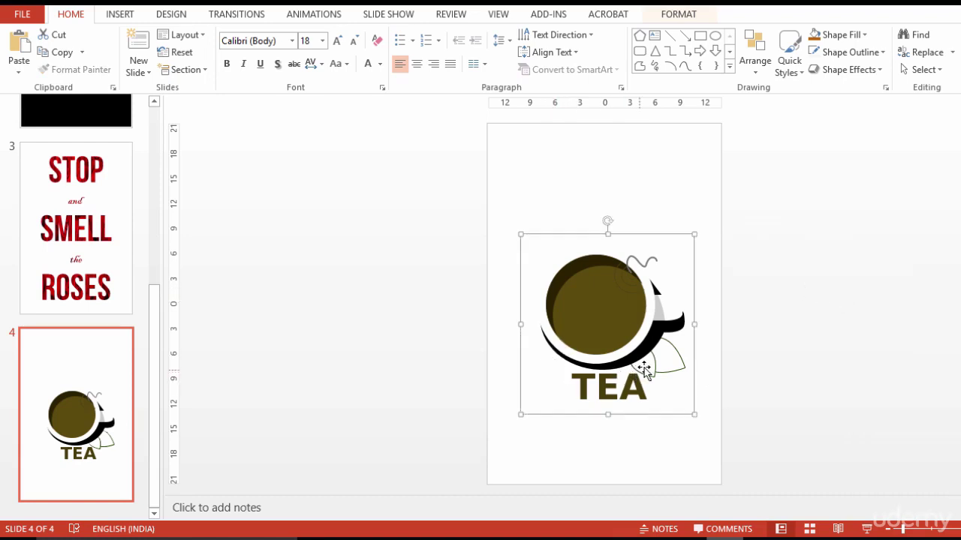
# Delete the white outlined shapes covering the green leaves beside the cup.
pyautogui.hotkey('ctrl', 'z')
pyautogui.hotkey('ctrl', 'z')
pyautogui.hotkey('ctrl', 'z')
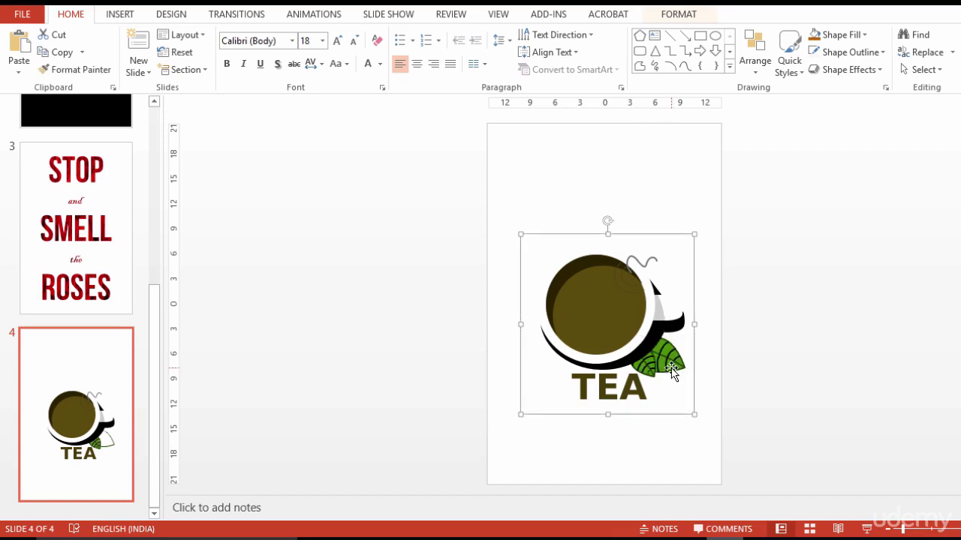
# Fill the slide background with a solid dark grey theme color.
pyautogui.click(667, 268)
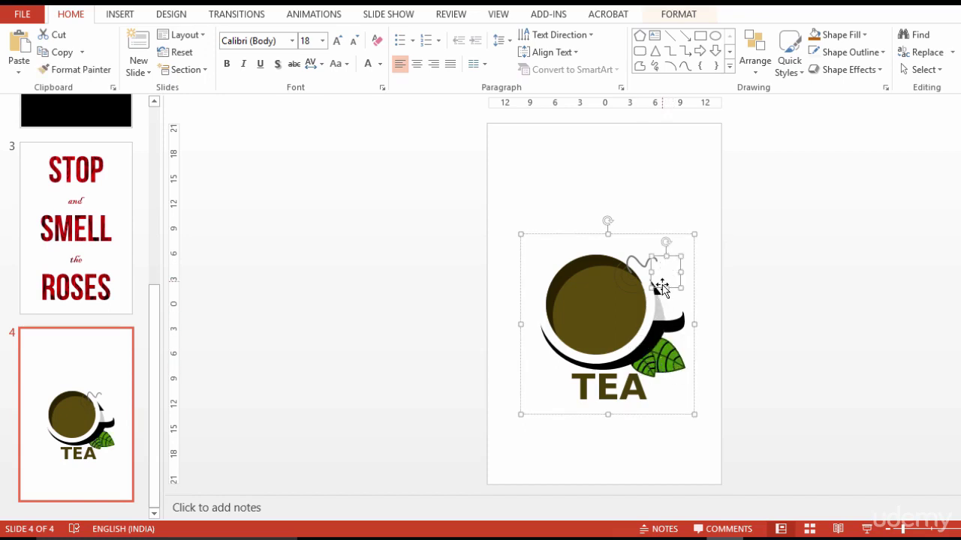
pyautogui.rightClick(699, 188)
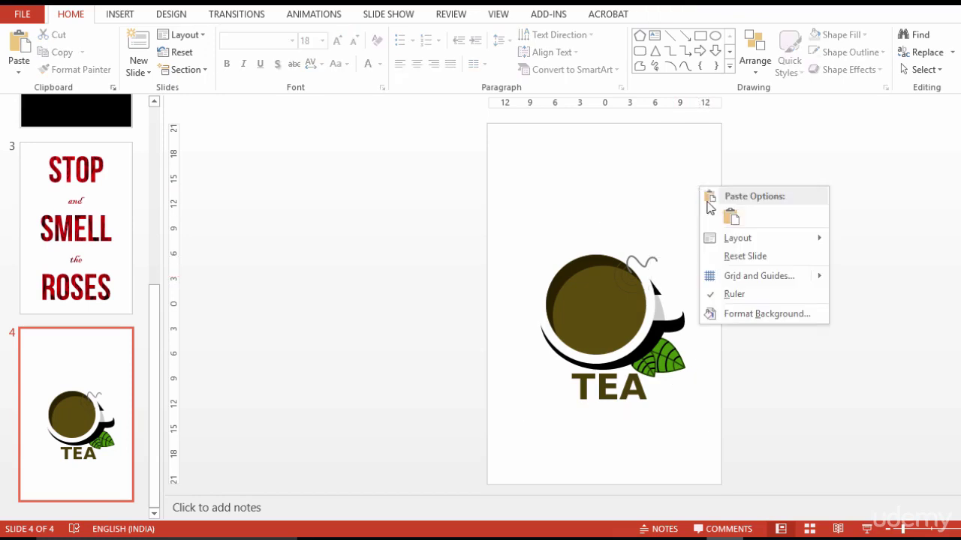
pyautogui.click(754, 314)
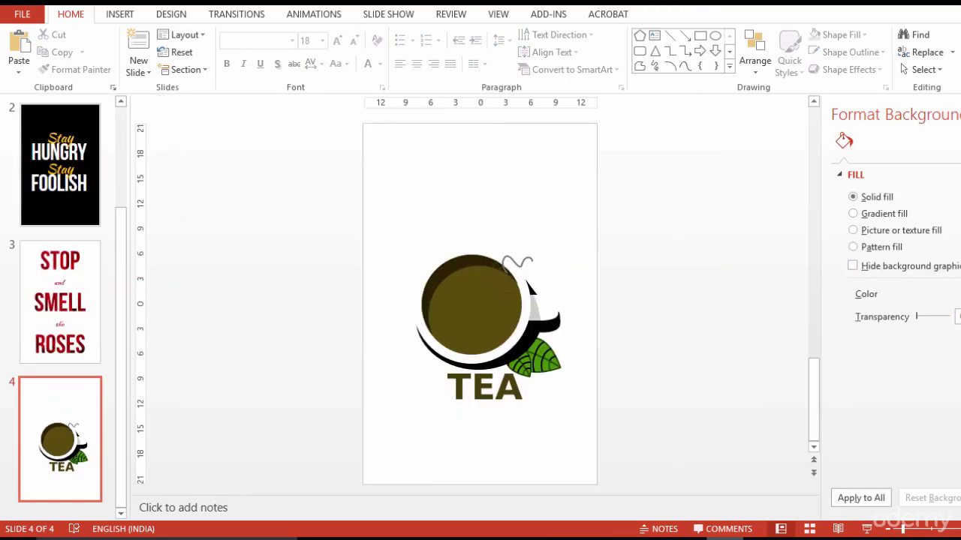
pyautogui.click(931, 294)
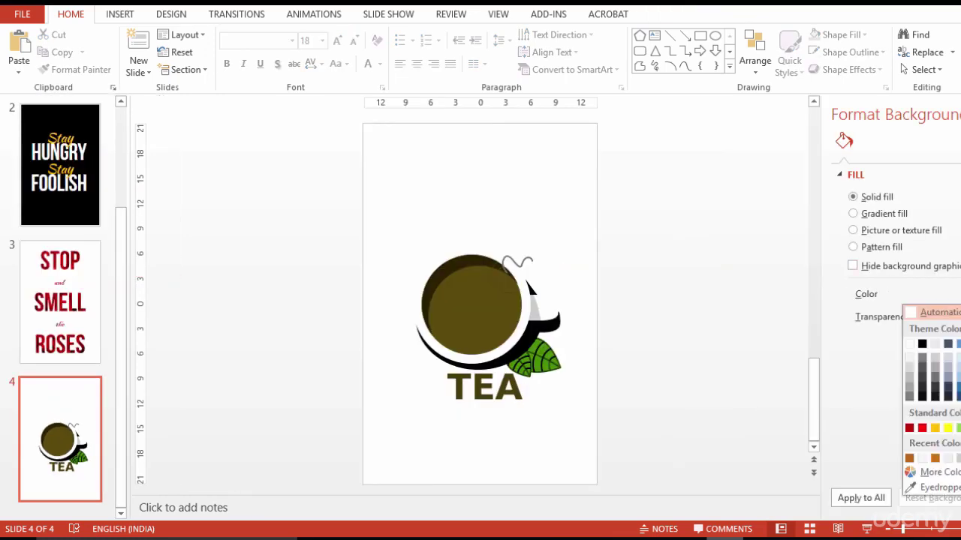
pyautogui.click(926, 373)
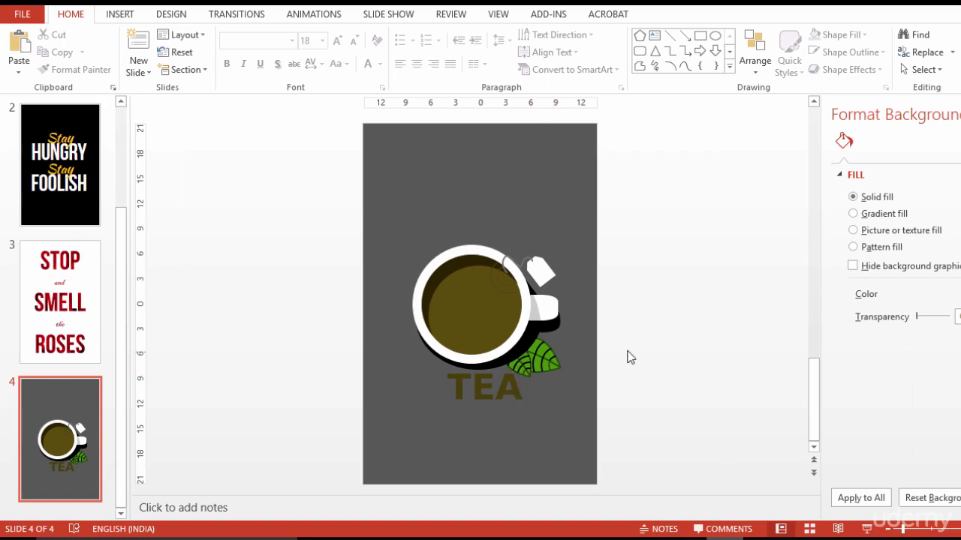
# Fill the round tea surface inside the cup with the orange-brown recent color.
pyautogui.click(466, 312)
pyautogui.doubleClick(466, 312)
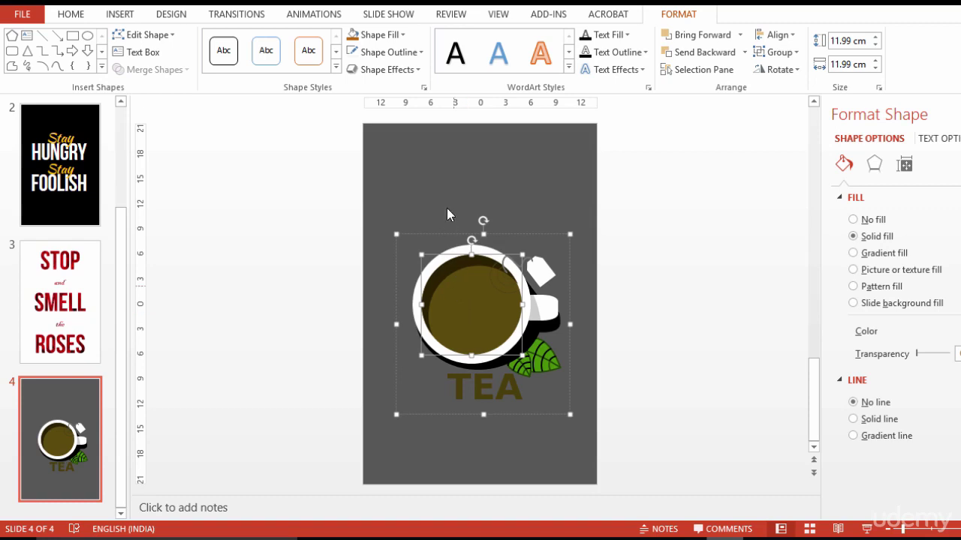
pyautogui.click(403, 35)
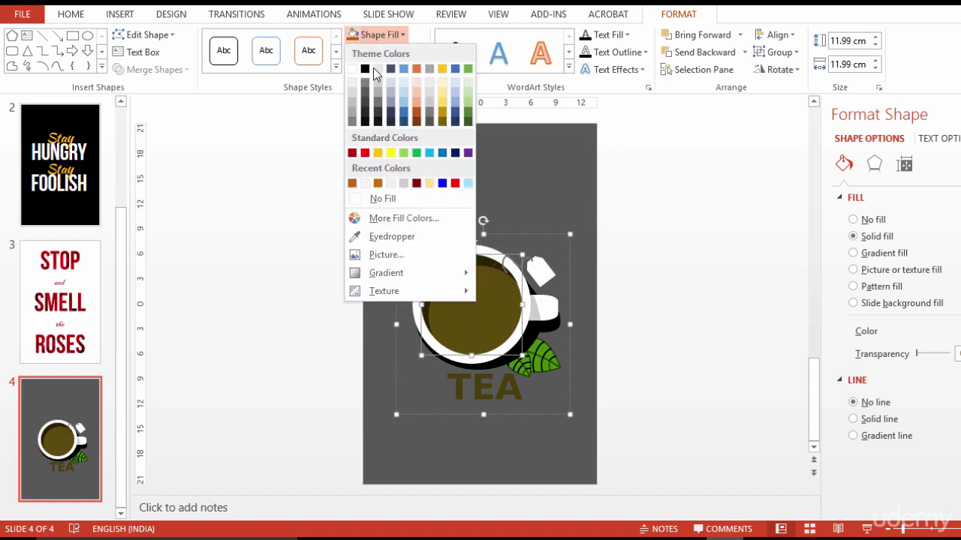
pyautogui.click(352, 184)
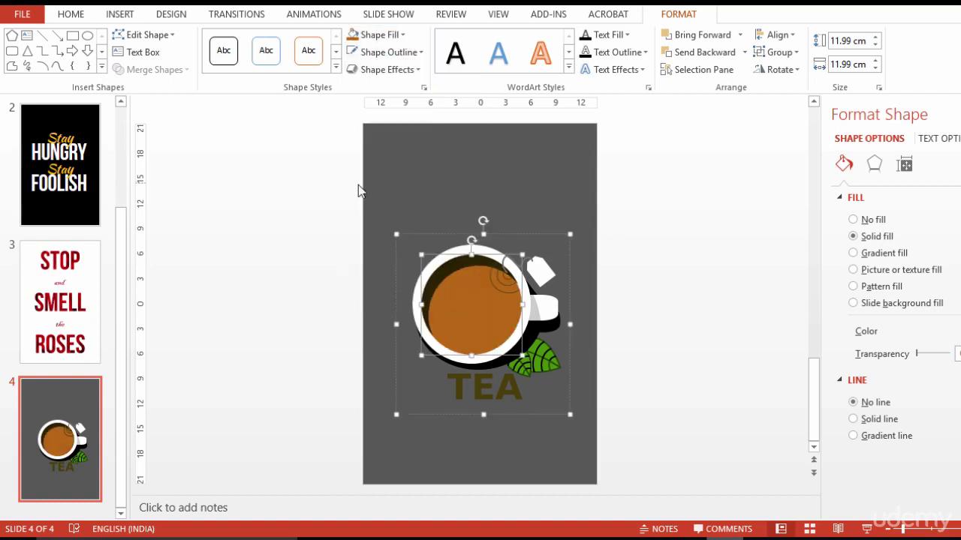
# Darken the round tea surface in the cup with a custom brown fill, RGB 161, 91, 15.
pyautogui.click(401, 38)
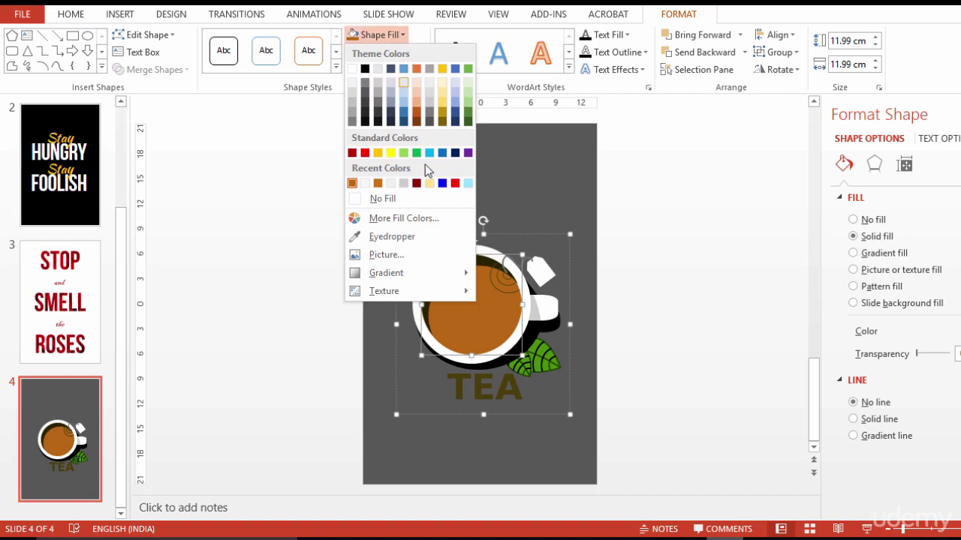
pyautogui.click(416, 221)
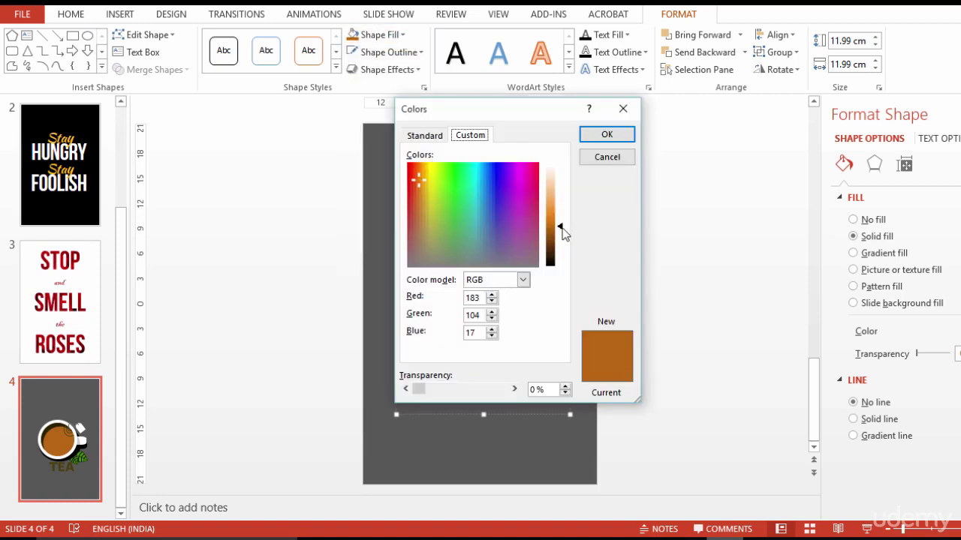
pyautogui.moveTo(562, 227); pyautogui.dragTo(562, 231)
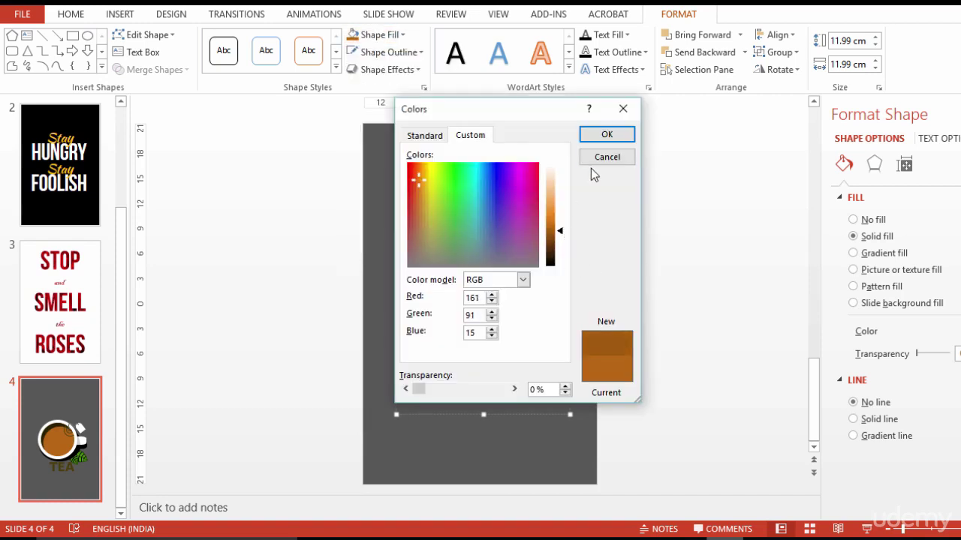
pyautogui.click(607, 135)
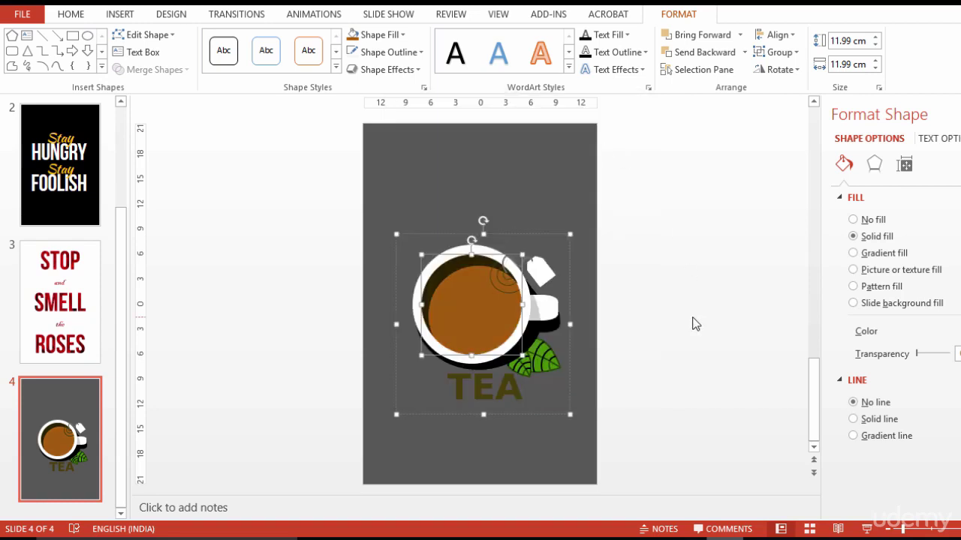
pyautogui.click(692, 323)
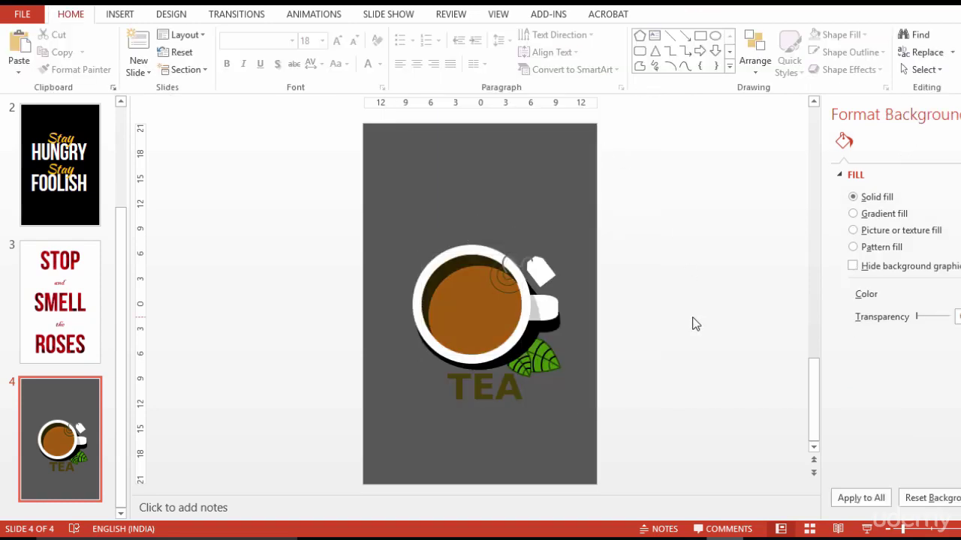
# Fill the letter T of the word TEA with the green sampled from the leaves using the Eyedropper.
pyautogui.click(459, 388)
pyautogui.click(458, 389)
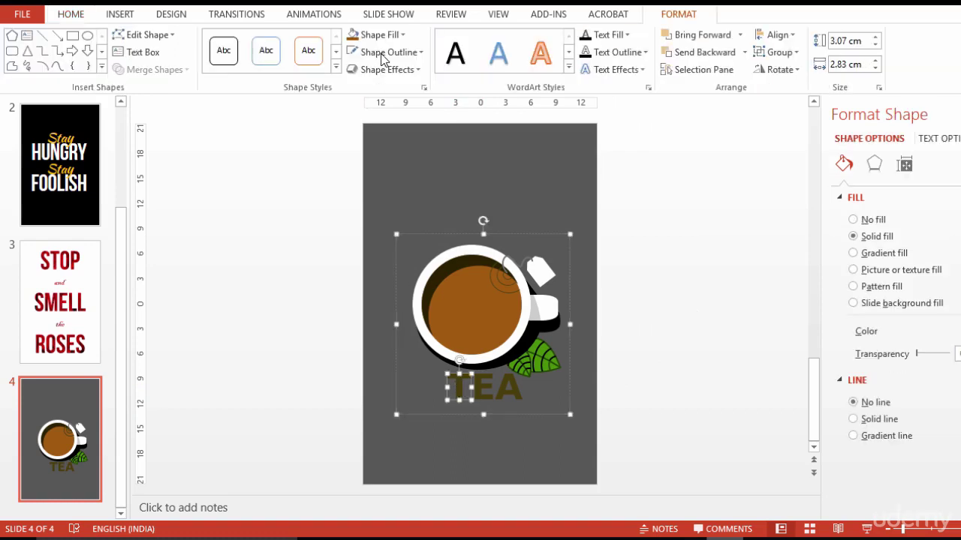
pyautogui.click(403, 36)
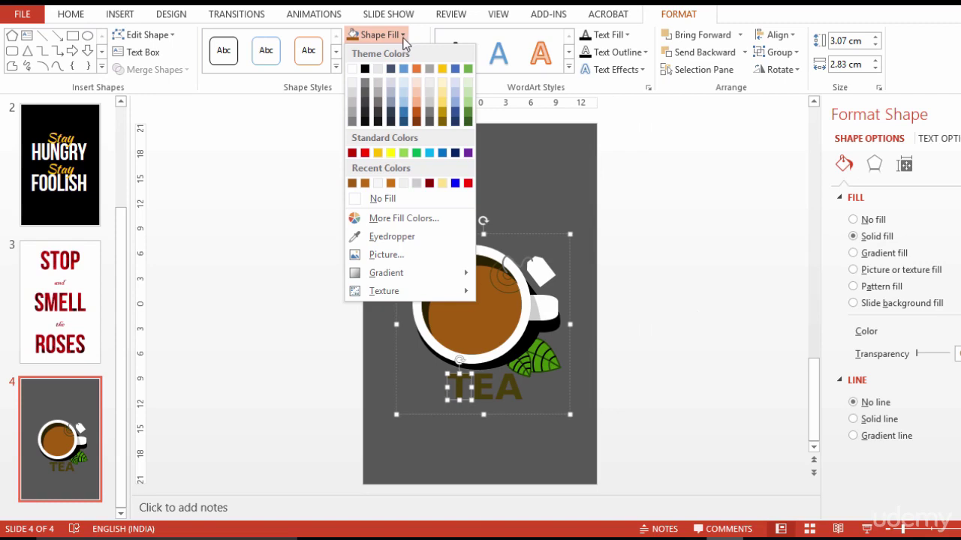
pyautogui.click(394, 239)
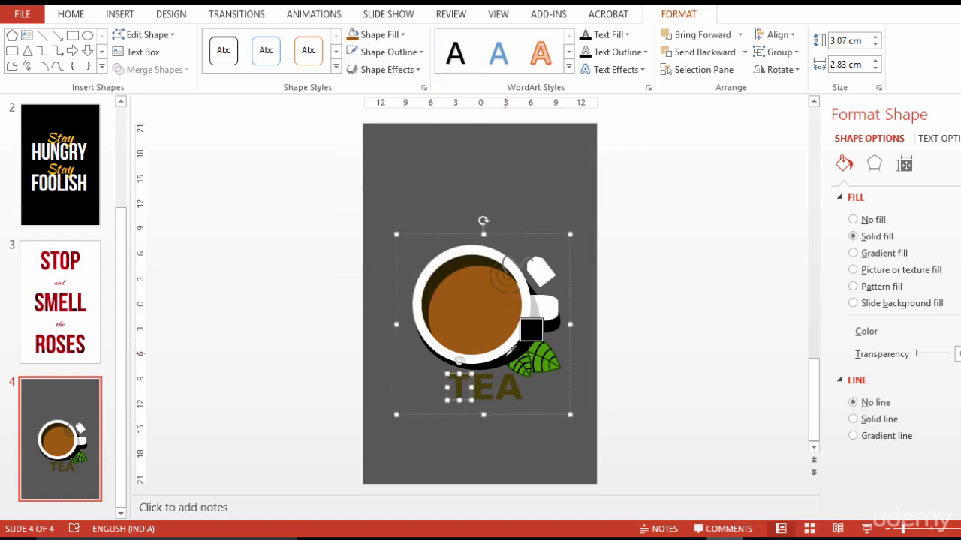
pyautogui.click(527, 361)
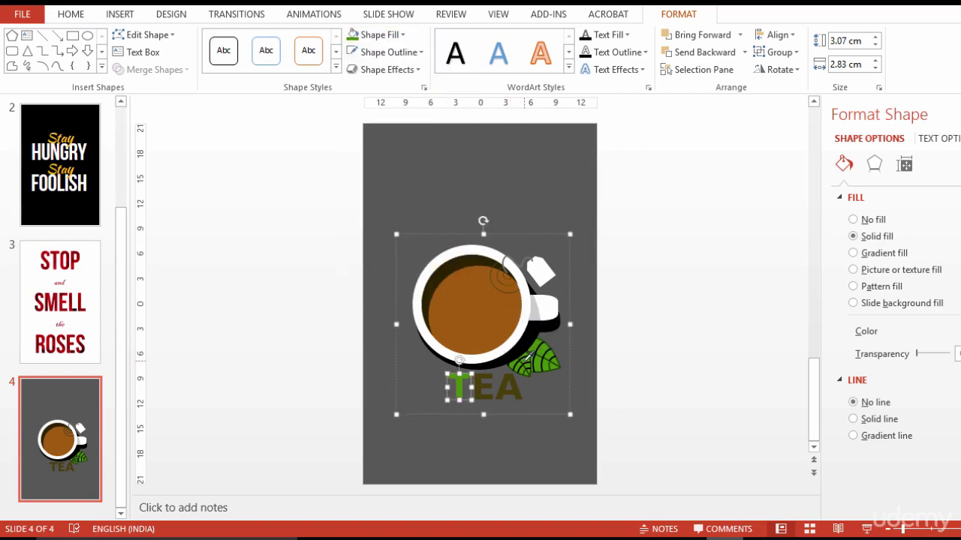
# Fill the letters E and A of the word TEA with the same recent leaf green.
pyautogui.click(489, 379)
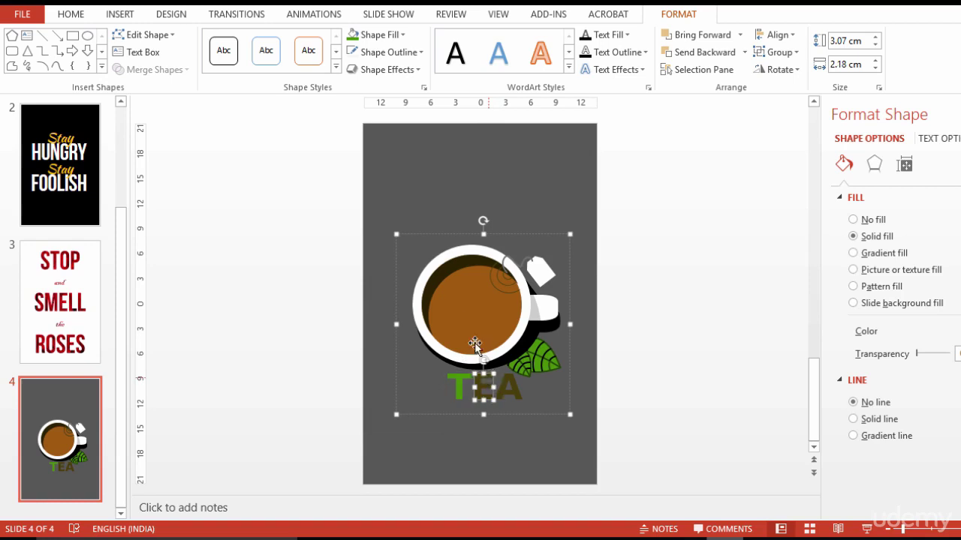
pyautogui.click(373, 34)
pyautogui.click(352, 184)
pyautogui.click(486, 383)
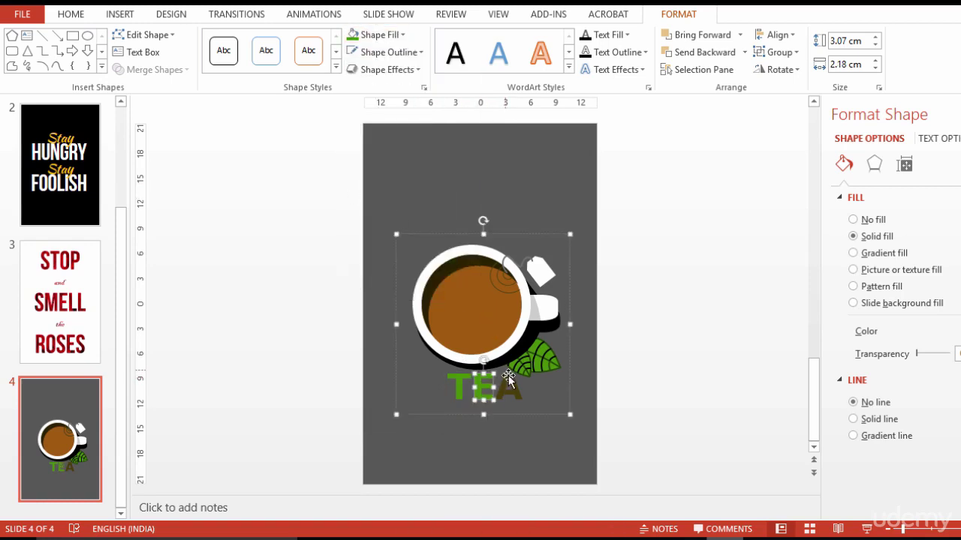
pyautogui.click(510, 387)
pyautogui.click(385, 33)
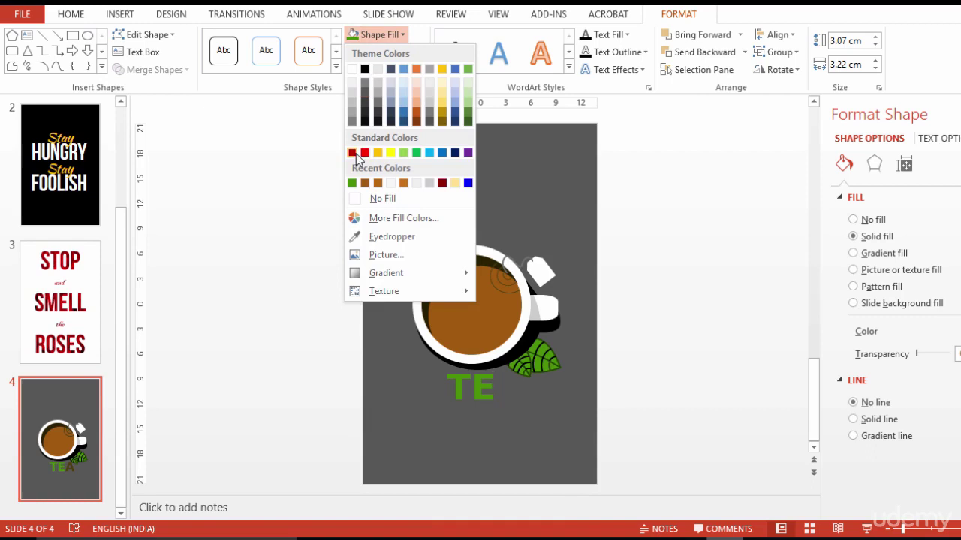
pyautogui.click(352, 179)
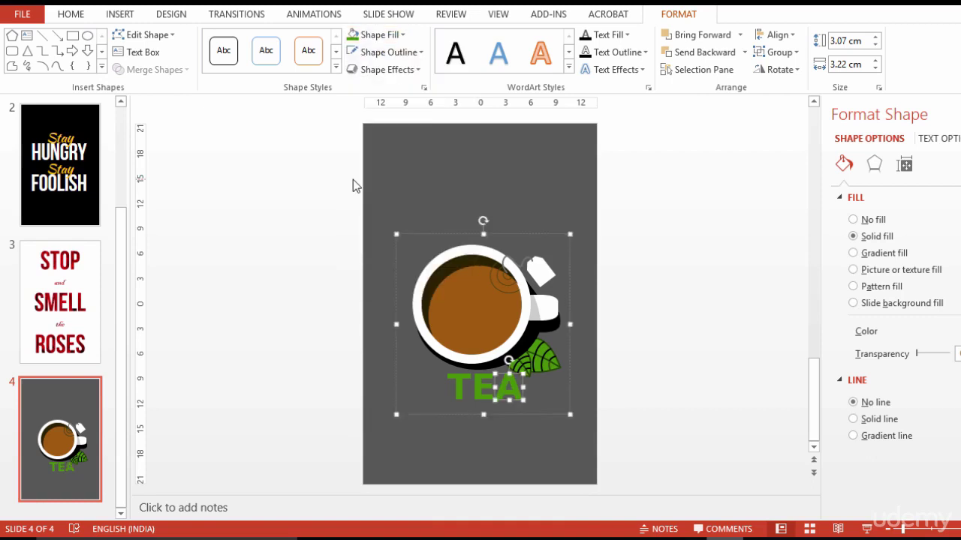
# Fill all three letters of the word TEA below the cup with the white theme color.
pyautogui.click(390, 36)
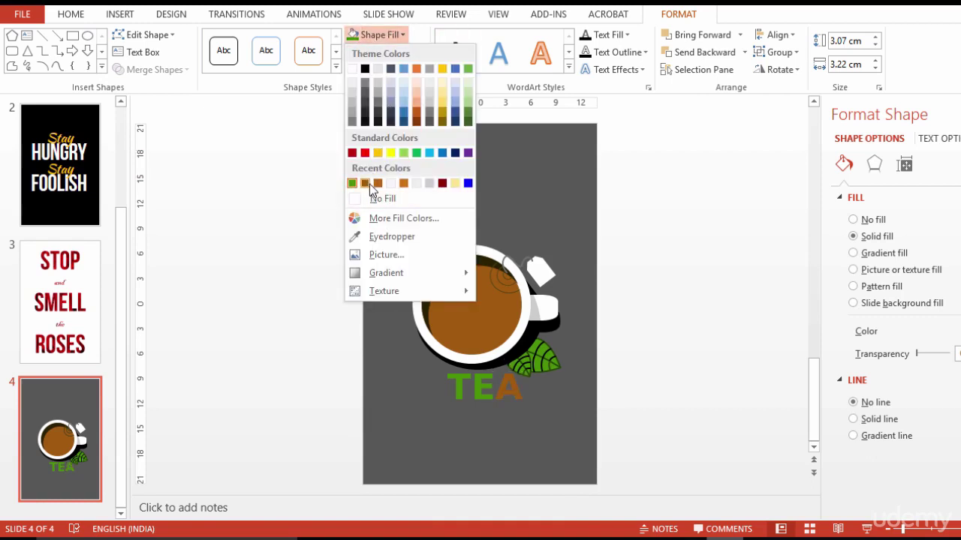
pyautogui.click(352, 73)
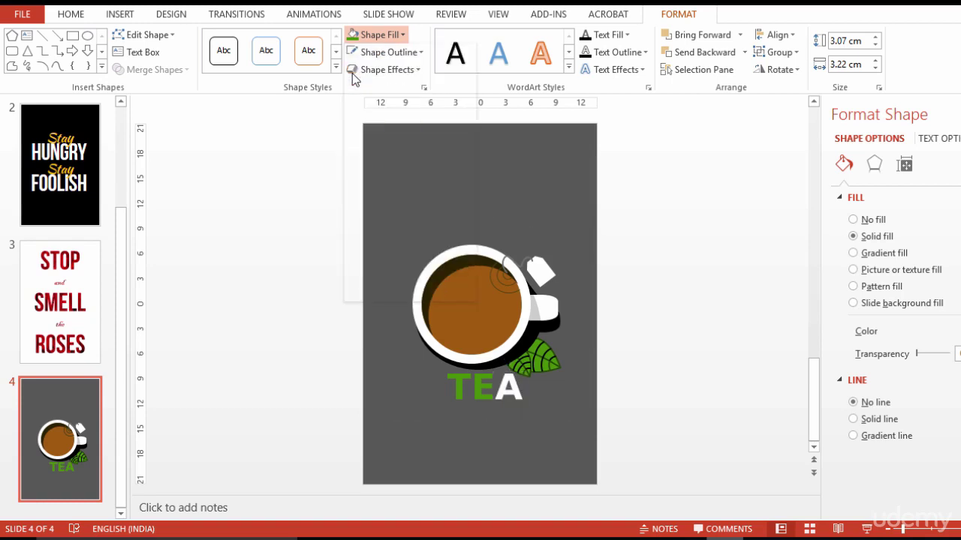
pyautogui.click(483, 385)
pyautogui.click(387, 36)
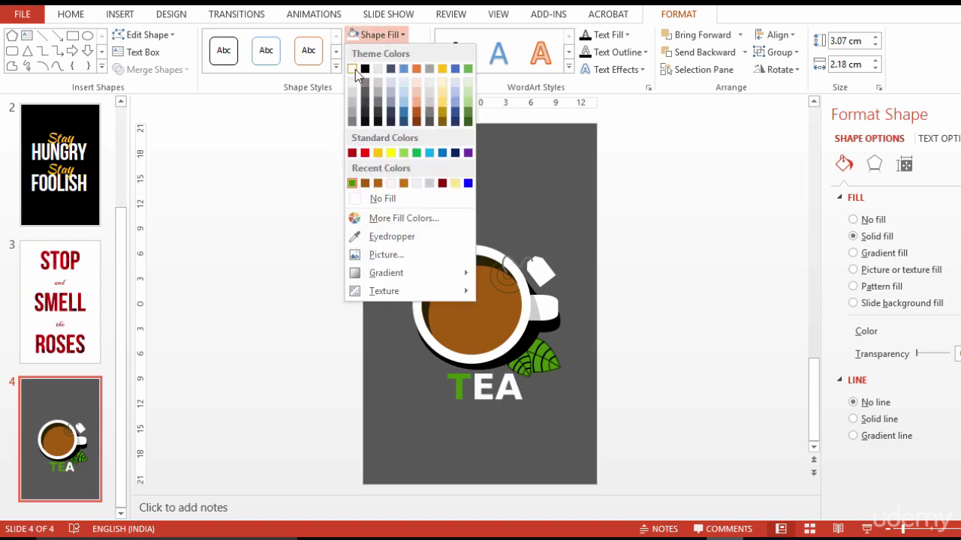
pyautogui.click(354, 71)
pyautogui.click(456, 385)
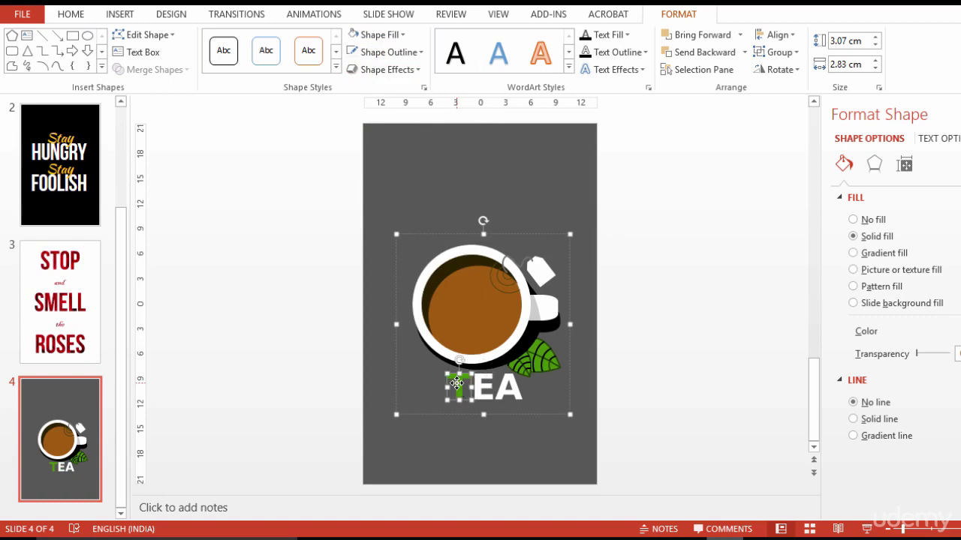
pyautogui.click(387, 35)
pyautogui.click(353, 69)
pyautogui.click(666, 272)
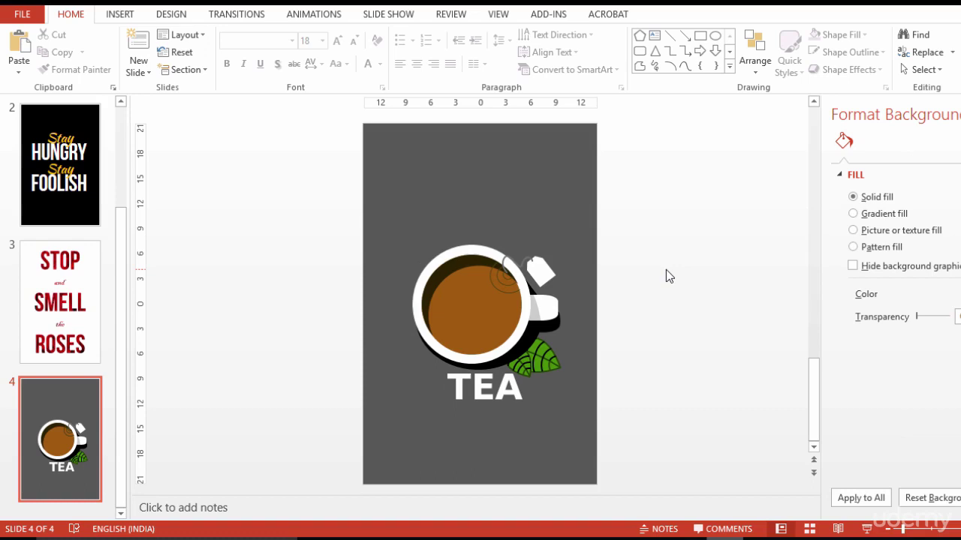
# Enlarge the whole tea drawing to about 23.9 cm high by 23.1 cm wide and center it horizontally on the slide.
pyautogui.click(488, 278)
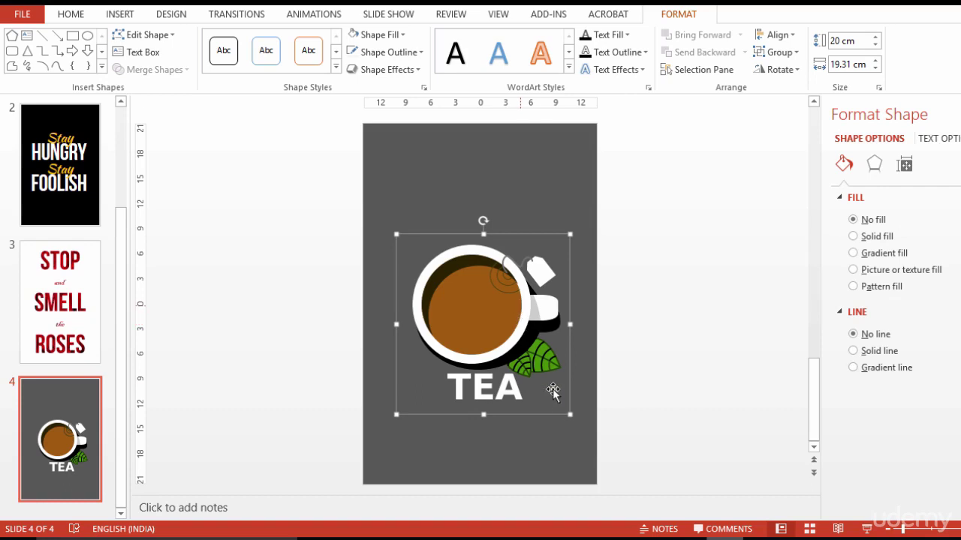
pyautogui.moveTo(571, 413); pyautogui.dragTo(597, 447)
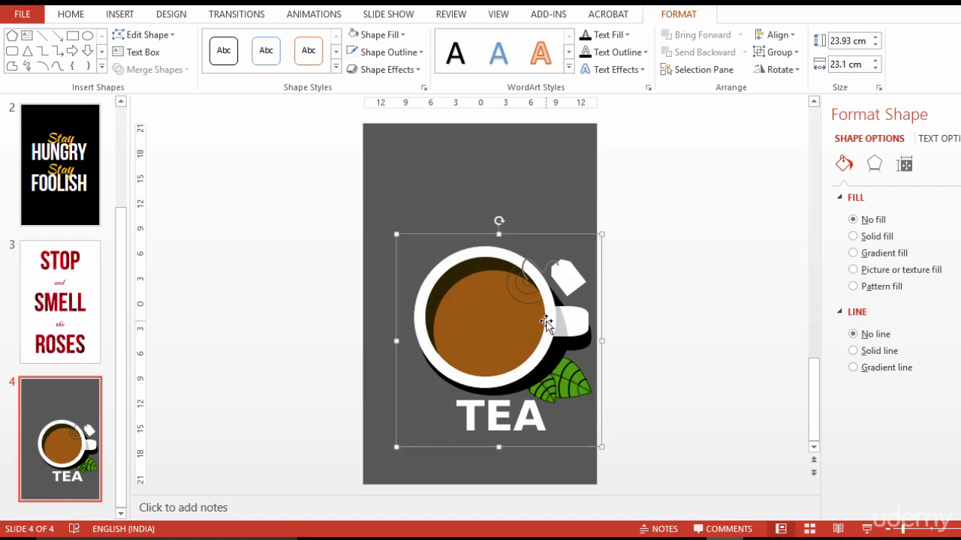
pyautogui.click(547, 322)
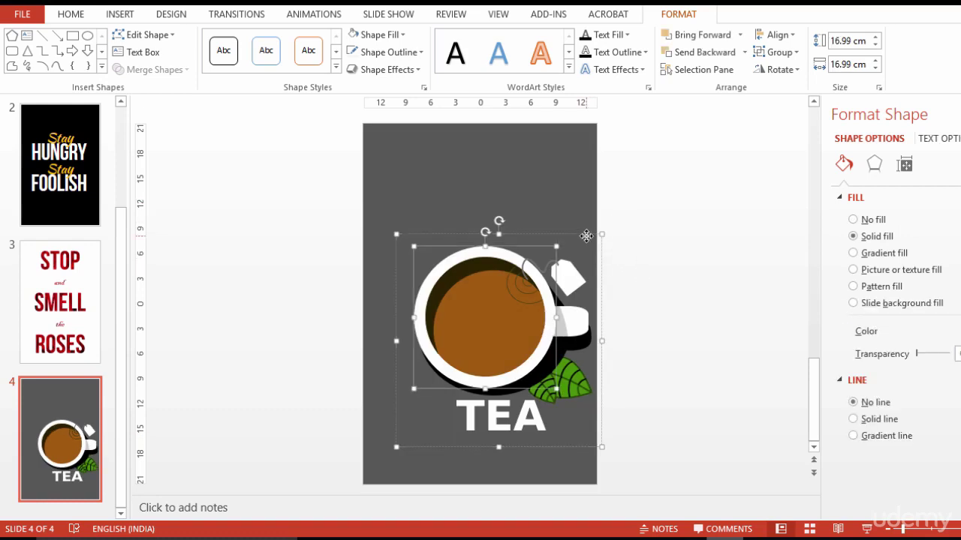
pyautogui.click(586, 235)
pyautogui.click(777, 34)
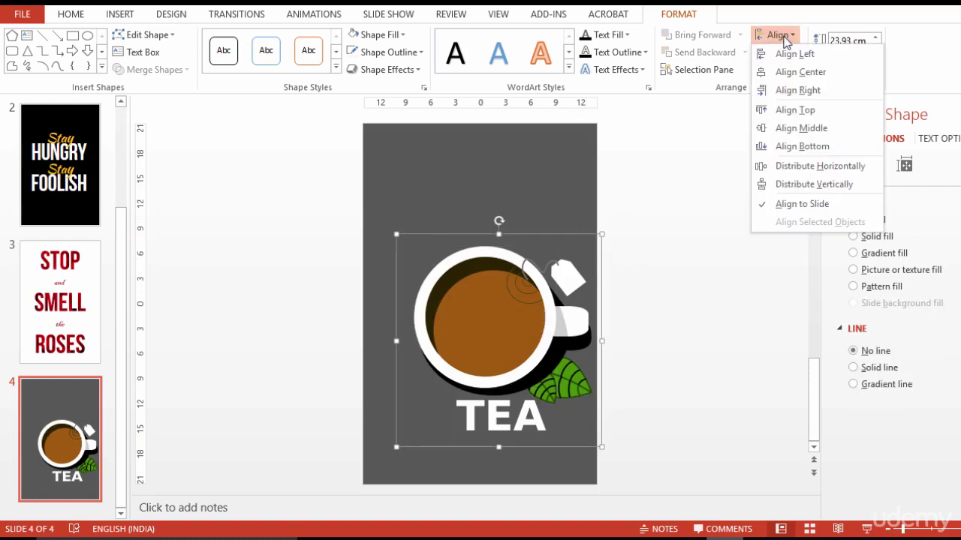
pyautogui.click(787, 72)
pyautogui.click(692, 279)
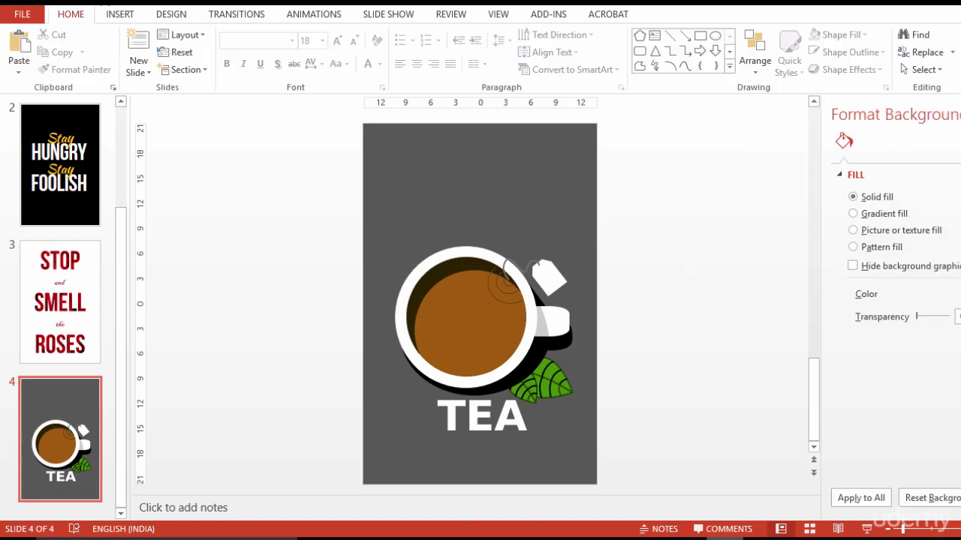
# Add an empty text box in the blank area beside the slide and set its font size to 88.
pyautogui.click(131, 14)
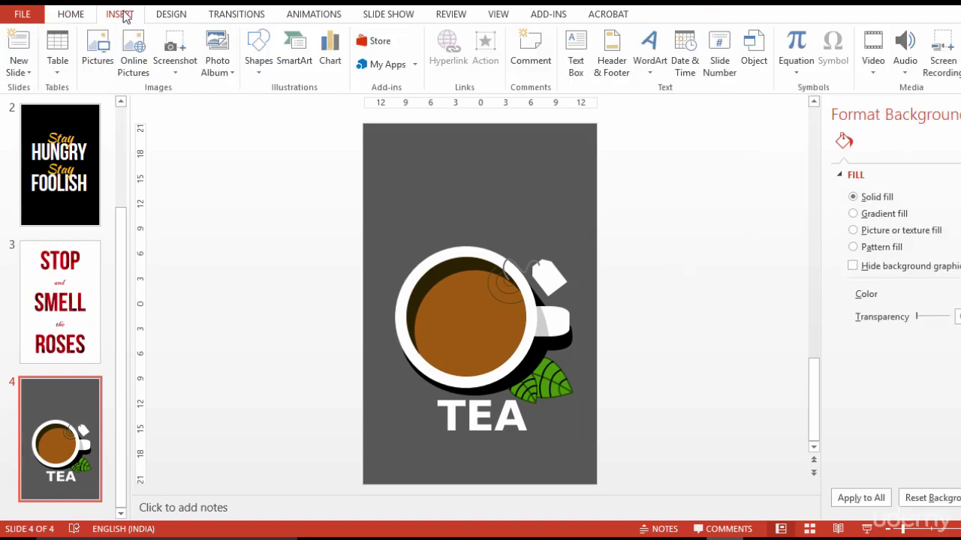
pyautogui.click(577, 54)
pyautogui.click(642, 214)
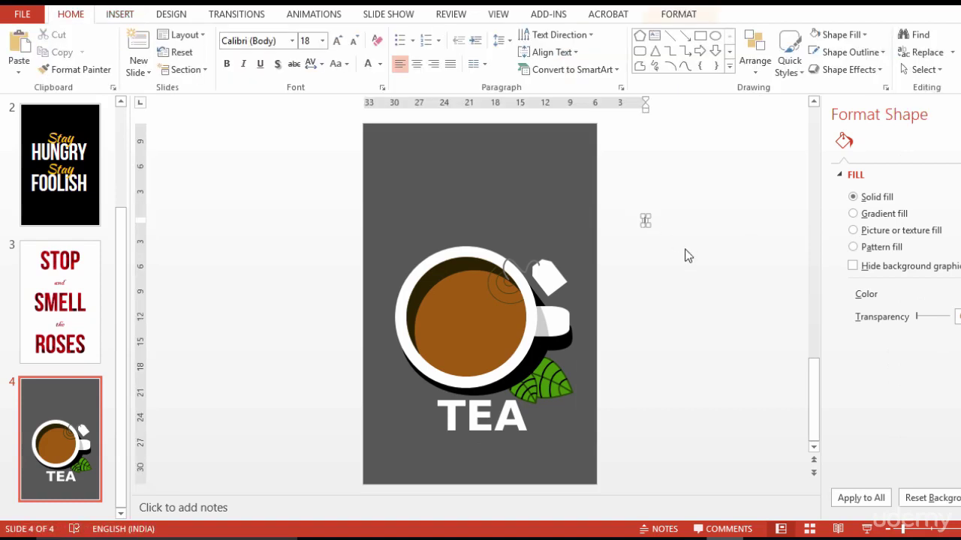
pyautogui.click(322, 41)
pyautogui.click(307, 375)
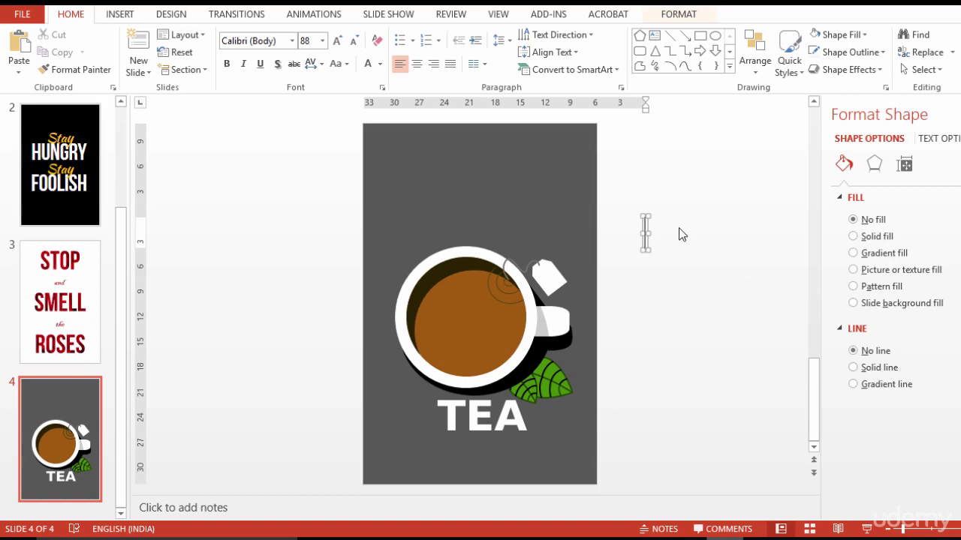
# Enter the text "but first," in the new text box, all in lowercase.
pyautogui.write('bbbb')
pyautogui.press('BackSpace')
pyautogui.press('BackSpace')
pyautogui.press('BackSpace')
pyautogui.write('ut f')
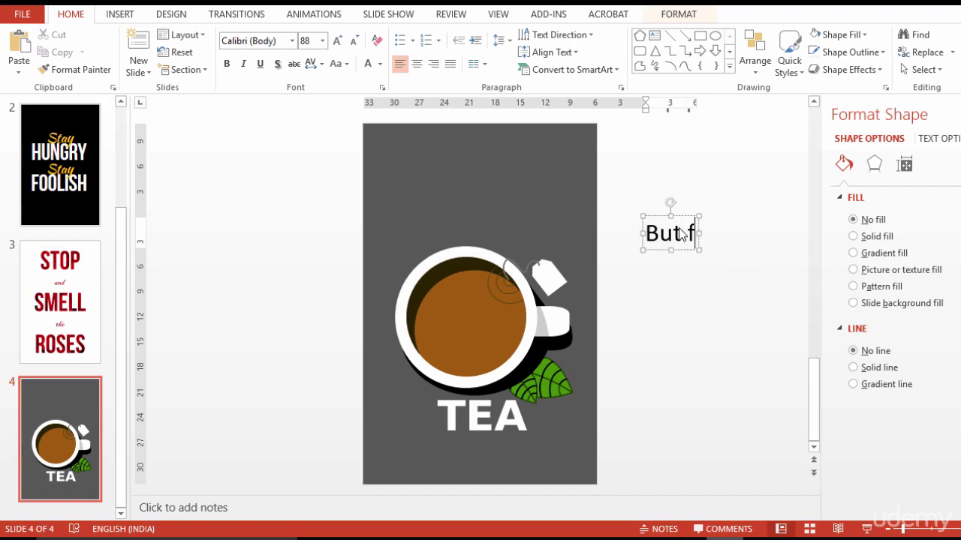
pyautogui.write('irst')
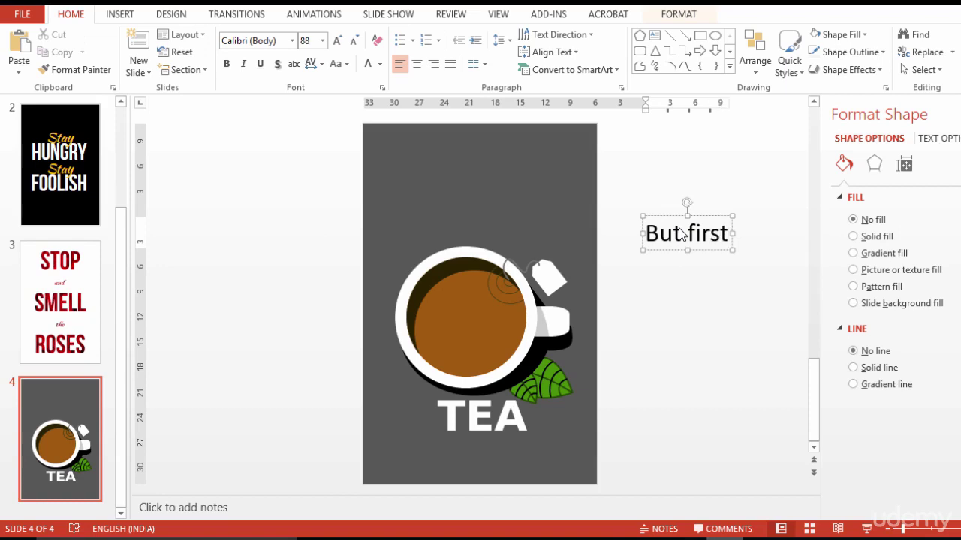
pyautogui.write(',')
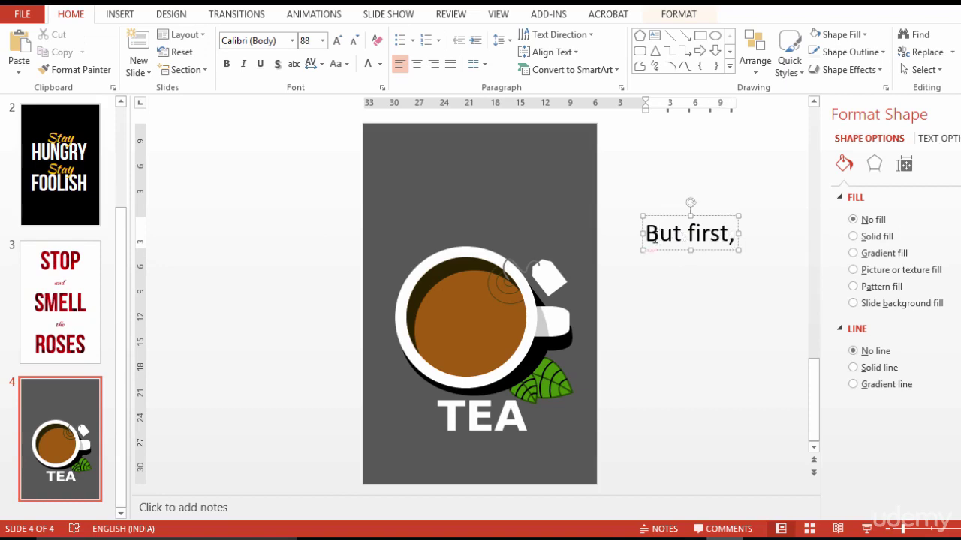
pyautogui.click(655, 238)
pyautogui.press('BackSpace')
pyautogui.write('b')
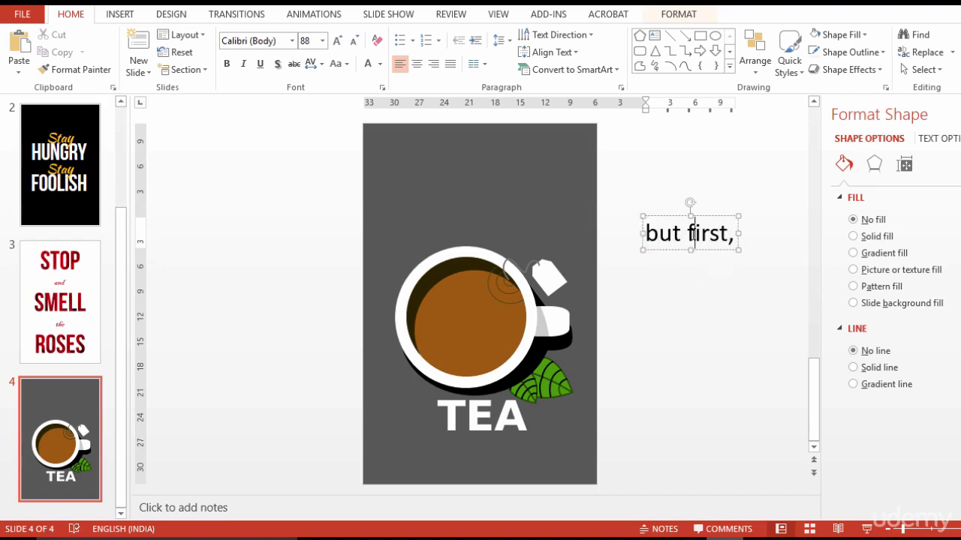
# Color the "but first," text white and move its text box onto the slide above the cup.
pyautogui.tripleClick(690, 234)
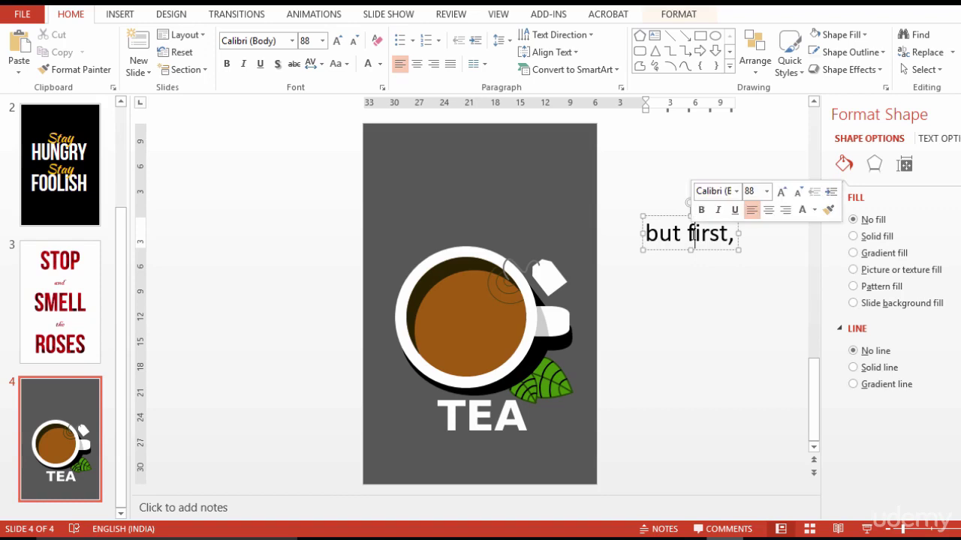
pyautogui.click(369, 65)
pyautogui.moveTo(715, 218); pyautogui.dragTo(499, 193)
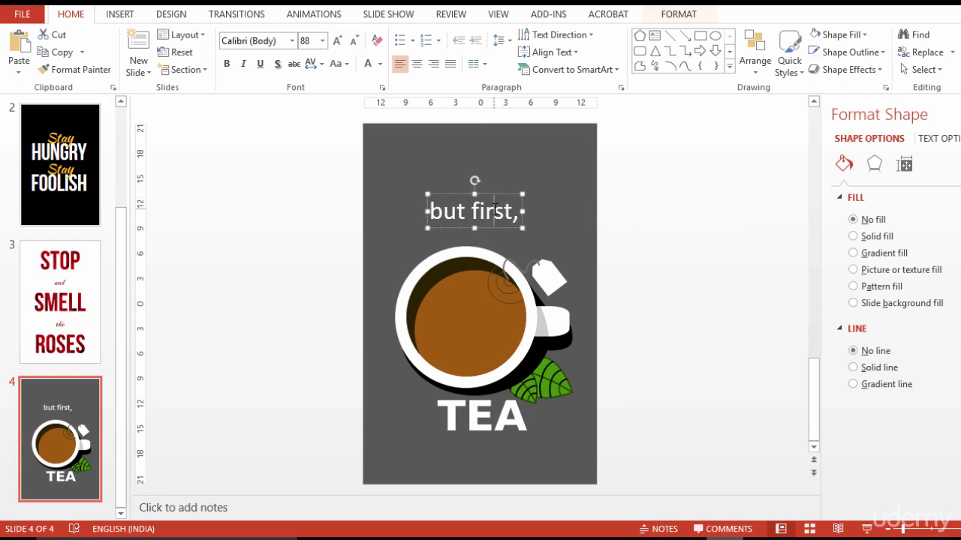
# Select the whole "but first," text above the cup.
pyautogui.tripleClick(494, 209)
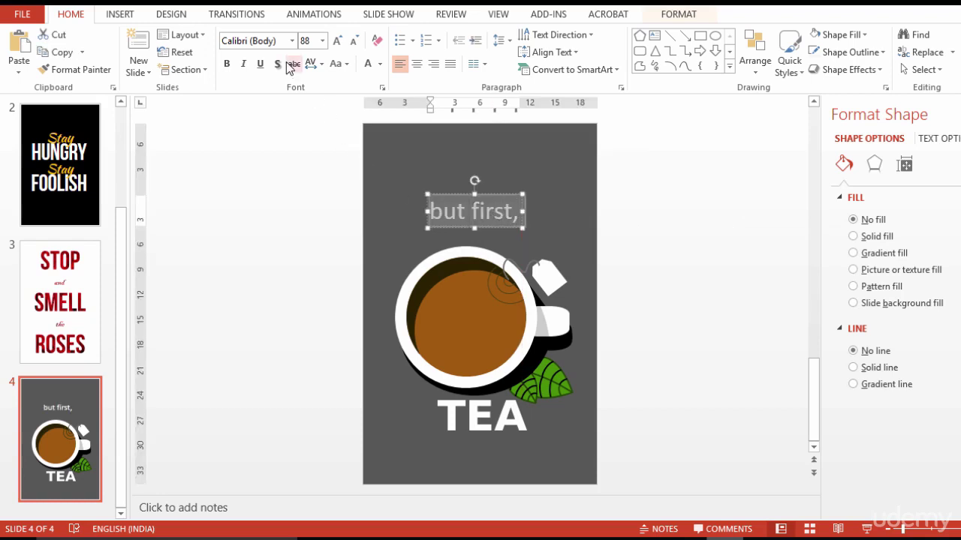